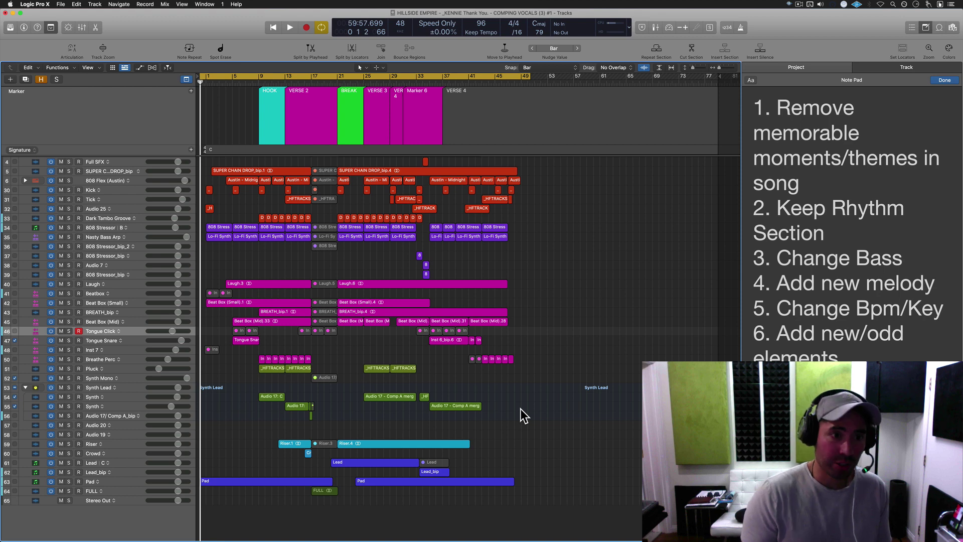
# Browse the sound library and the Tongue Click channel strip settings without changing anything
pyautogui.press('y')
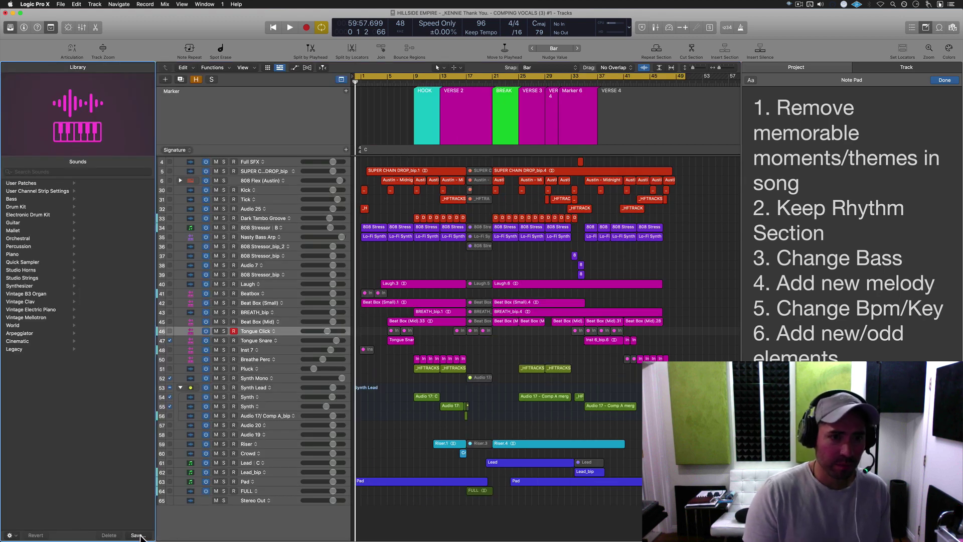
pyautogui.press('y')
pyautogui.press('i')
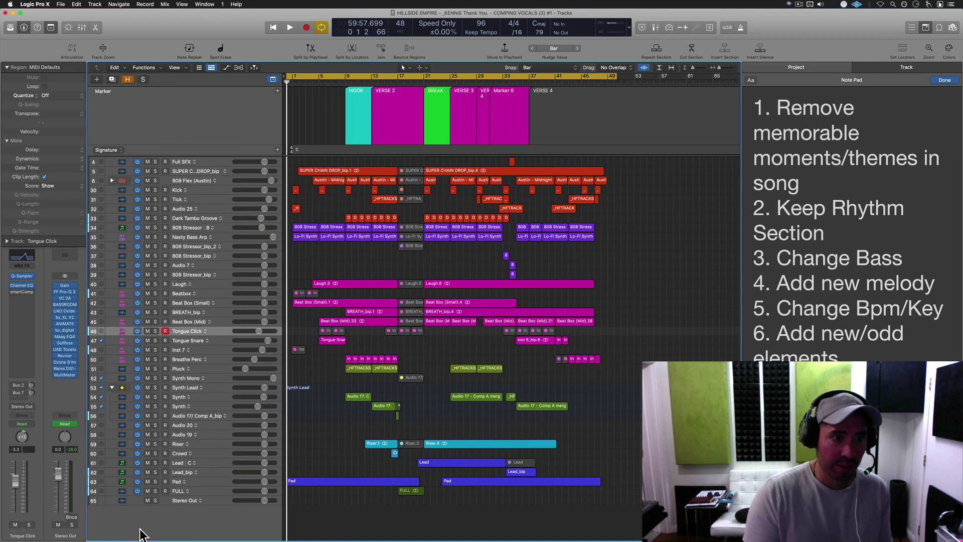
pyautogui.click(7, 67)
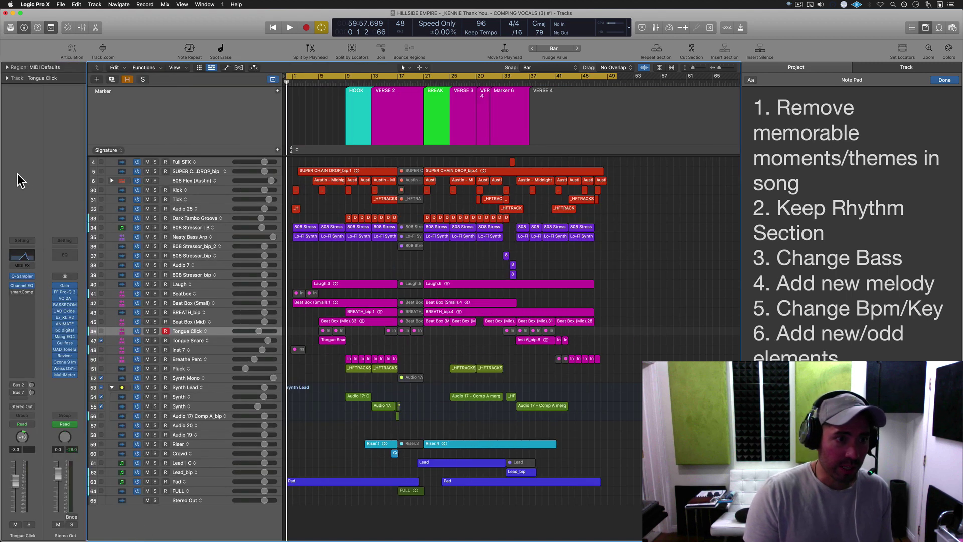
pyautogui.click(22, 241)
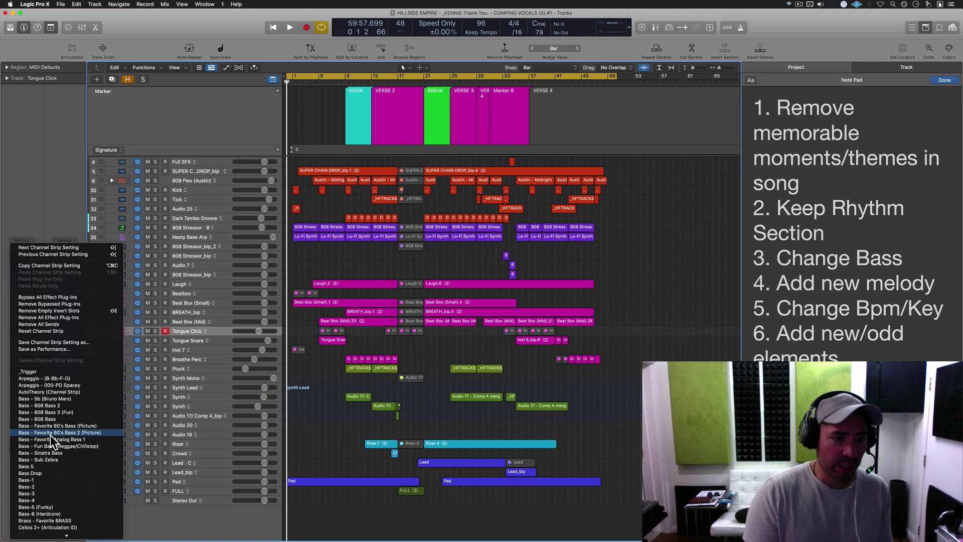
pyautogui.click(415, 263)
pyautogui.press('y')
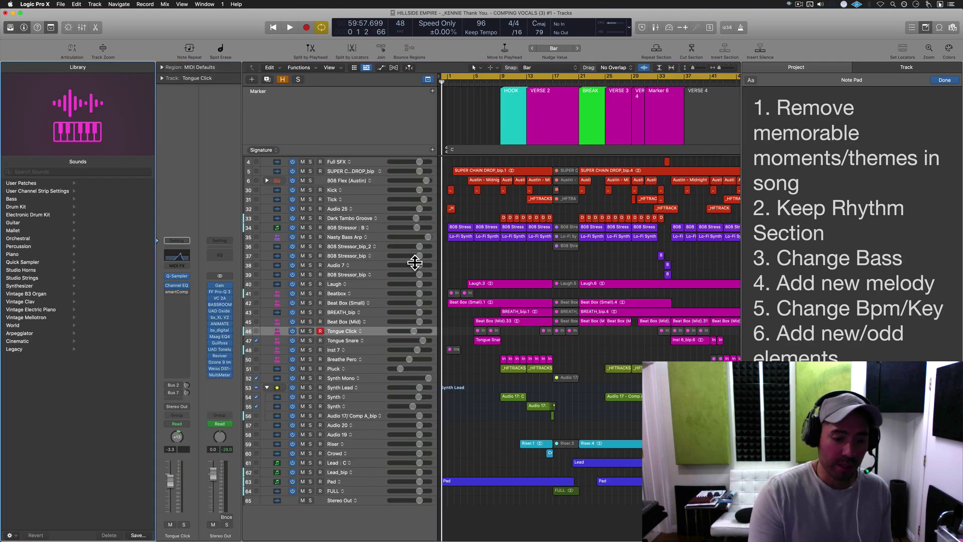
pyautogui.press('y')
pyautogui.press('i')
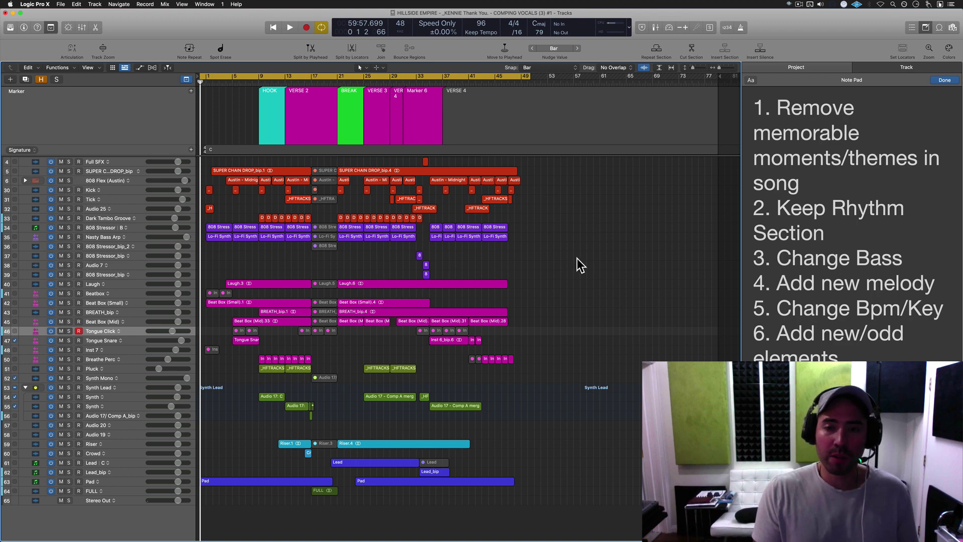
# Preview the master instrumental wav on the desktop, skipping to about 00:31, then return to Logic
pyautogui.hotkey('ctrl', 'Right')
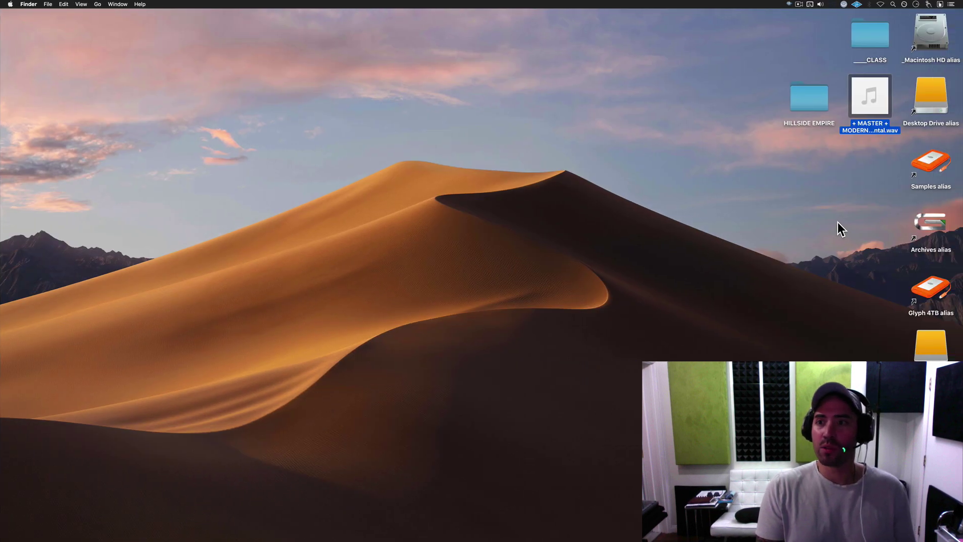
pyautogui.press('space')
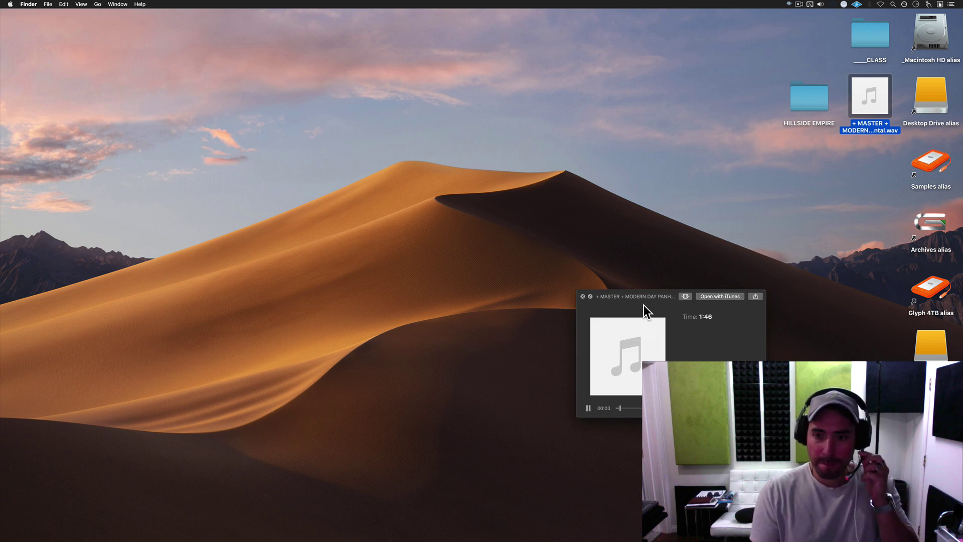
pyautogui.moveTo(643, 305); pyautogui.dragTo(615, 197)
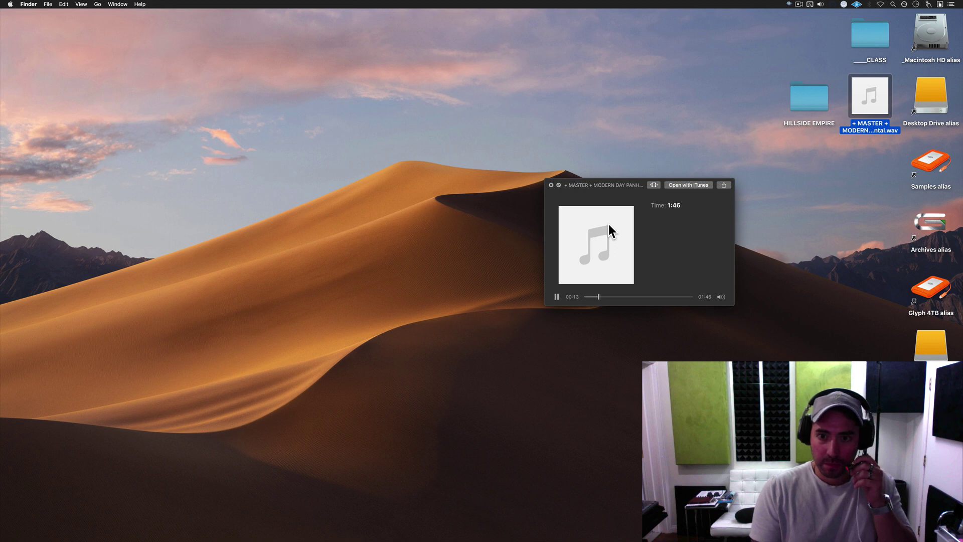
pyautogui.click(616, 297)
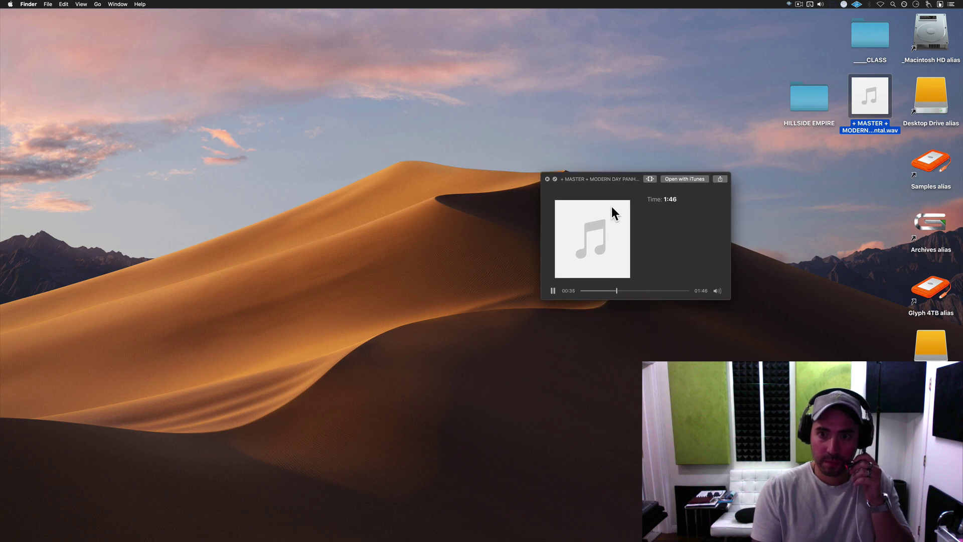
pyautogui.press('space')
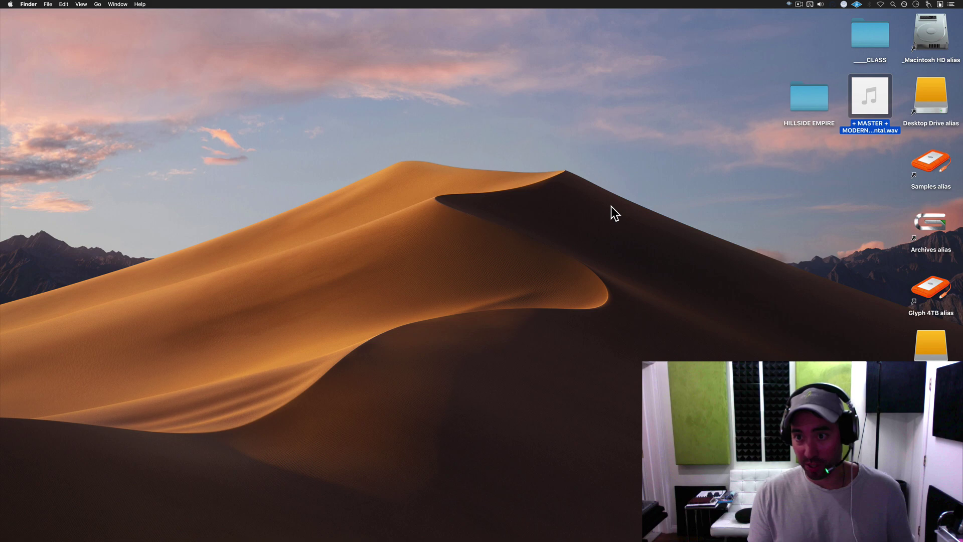
pyautogui.click(607, 219)
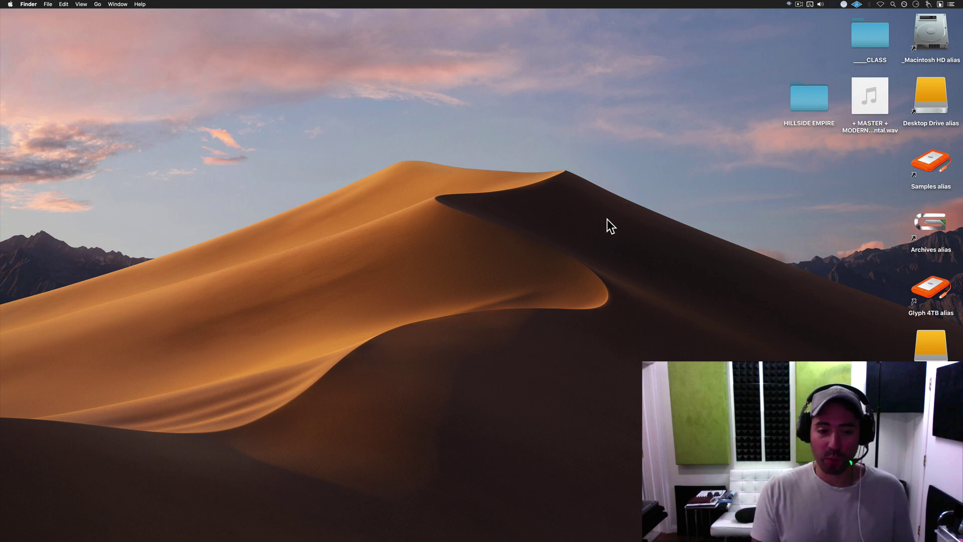
pyautogui.hotkey('ctrl', 'Left')
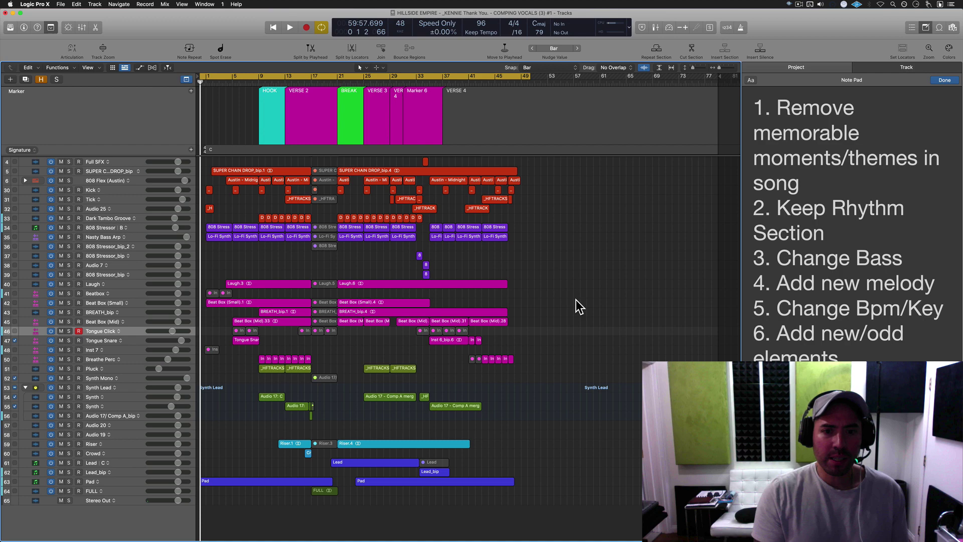
# Adjust the arrangement zoom to show more bars with compact track lanes
pyautogui.press('super+Right')
pyautogui.press('super+Right')
pyautogui.press('super+Right')
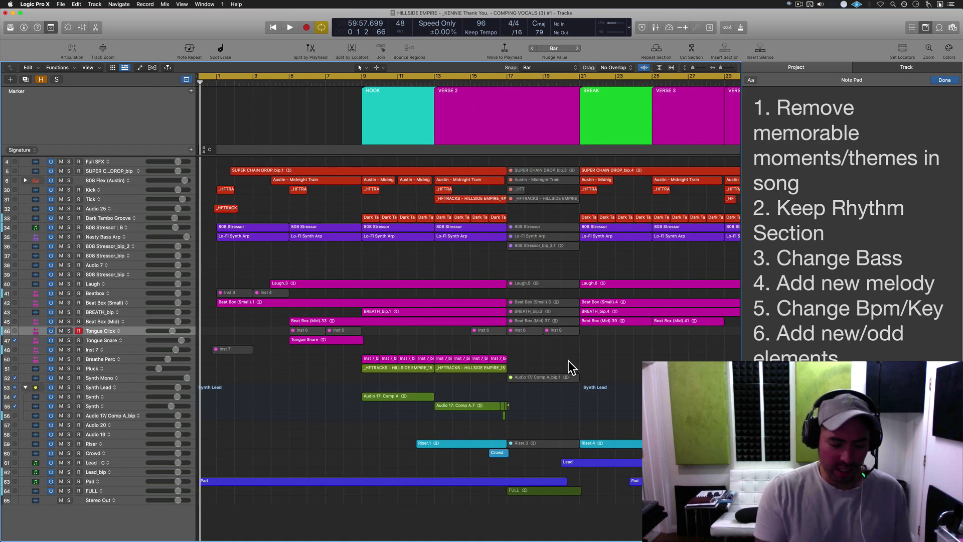
pyautogui.press('super+Down')
pyautogui.press('super+Down')
pyautogui.press('super+Down')
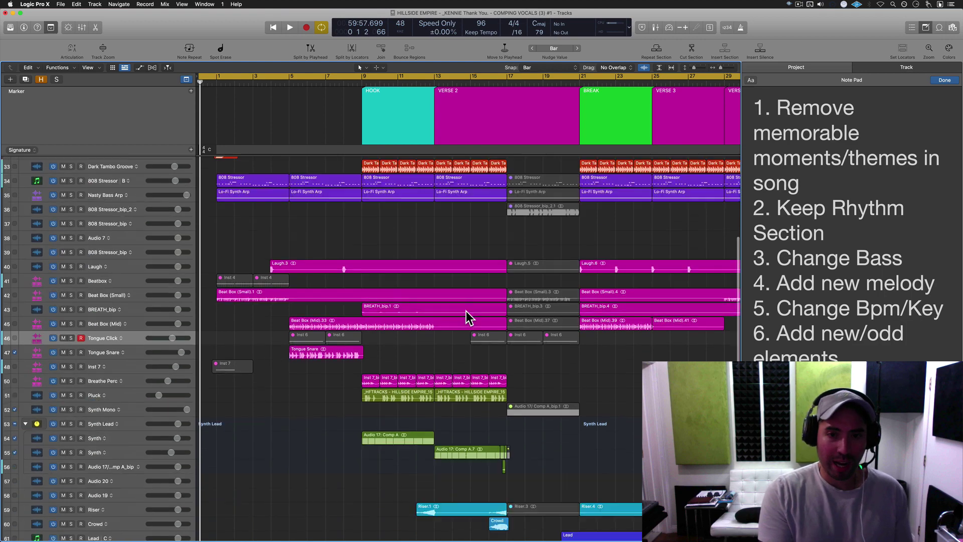
pyautogui.press('super+Up')
pyautogui.press('super+Up')
pyautogui.press('super+Left')
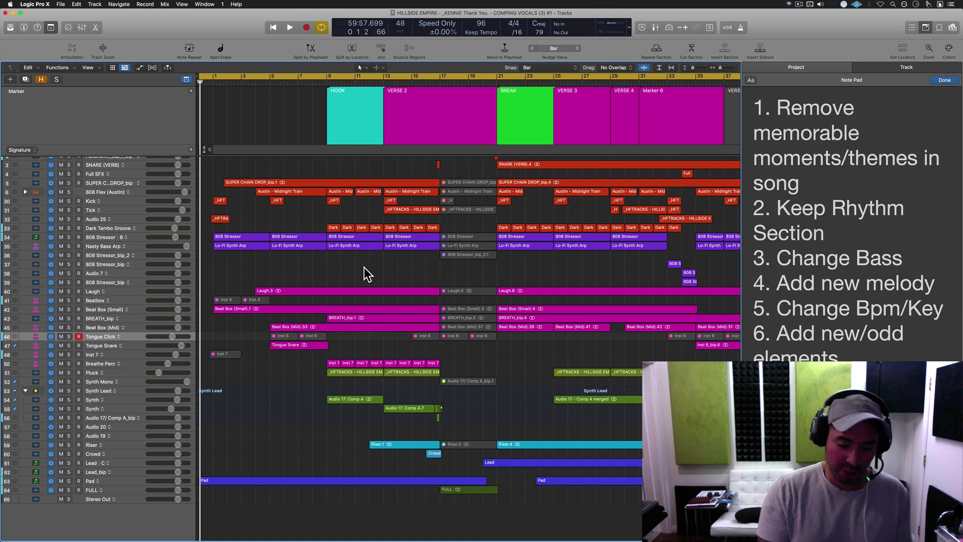
# Play the arrangement from the beginning into verse 2 with taller track rows, then stop
pyautogui.press('space')
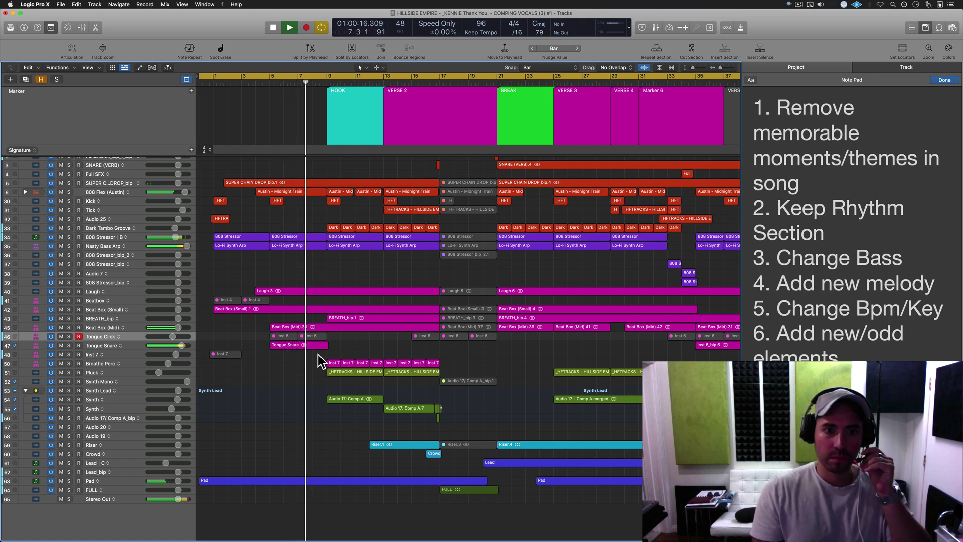
pyautogui.press('super+Down')
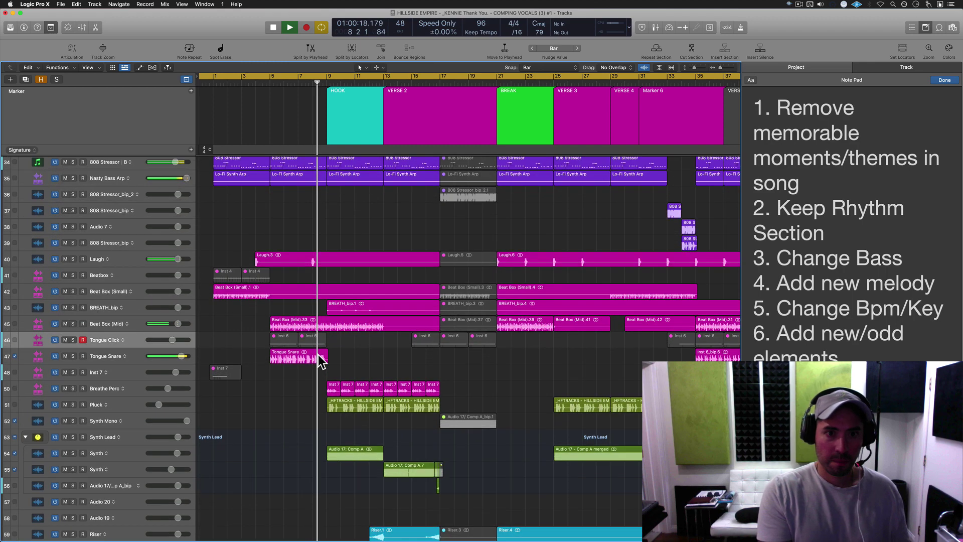
pyautogui.press('super+Down')
pyautogui.scroll(15, 321, 366)
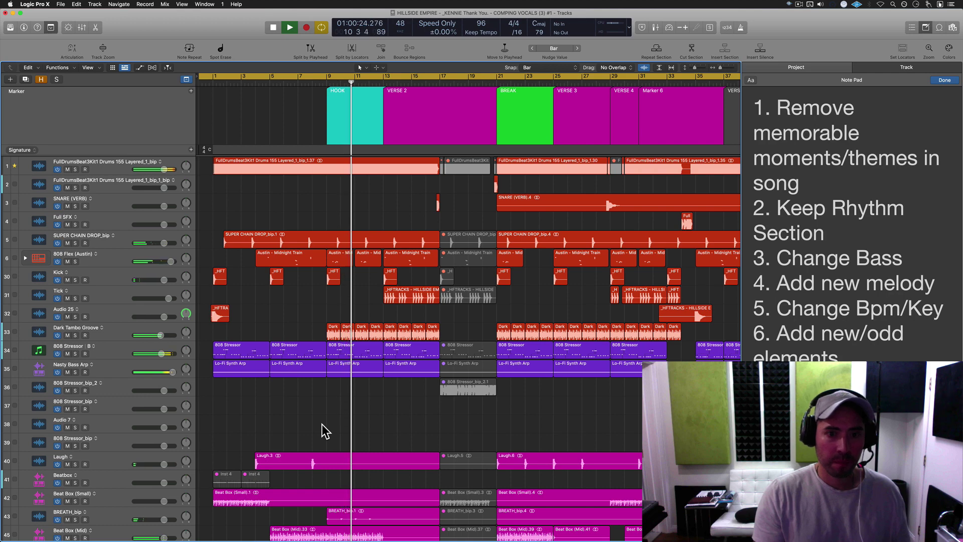
pyautogui.scroll(-15, 325, 430)
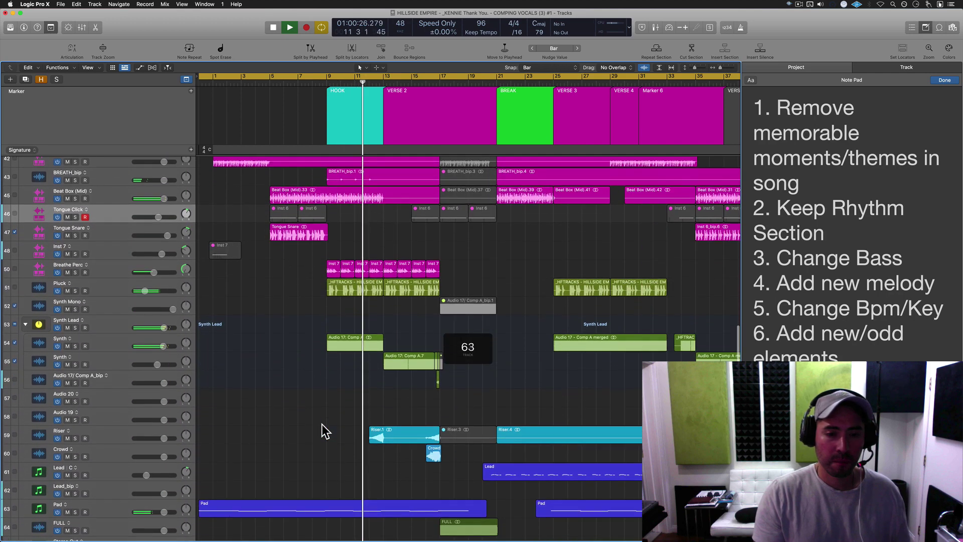
pyautogui.scroll(-3, 325, 430)
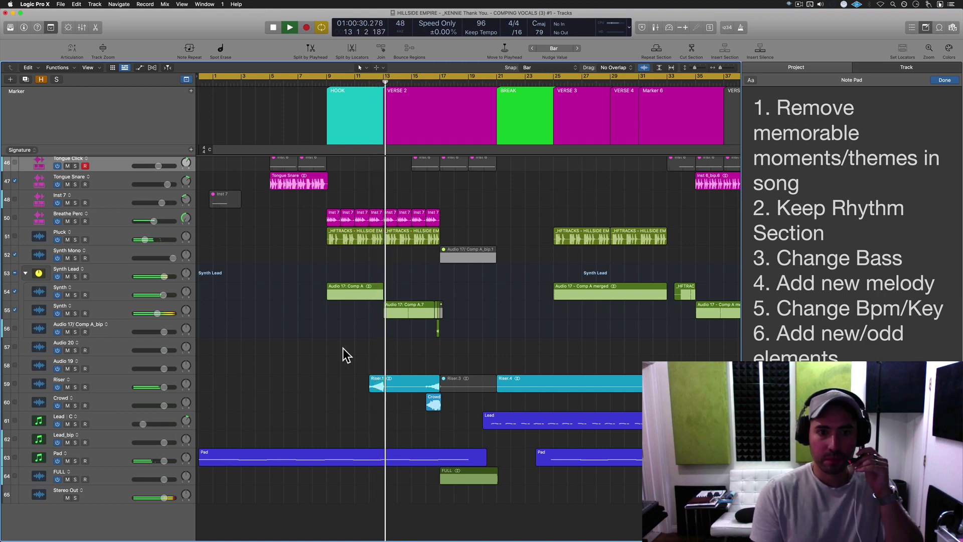
pyautogui.press('space')
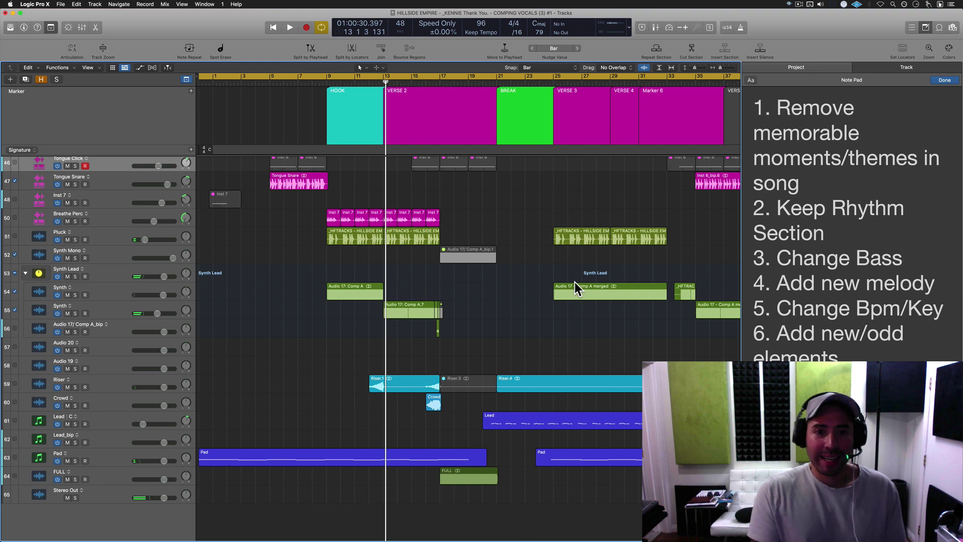
pyautogui.click(782, 105)
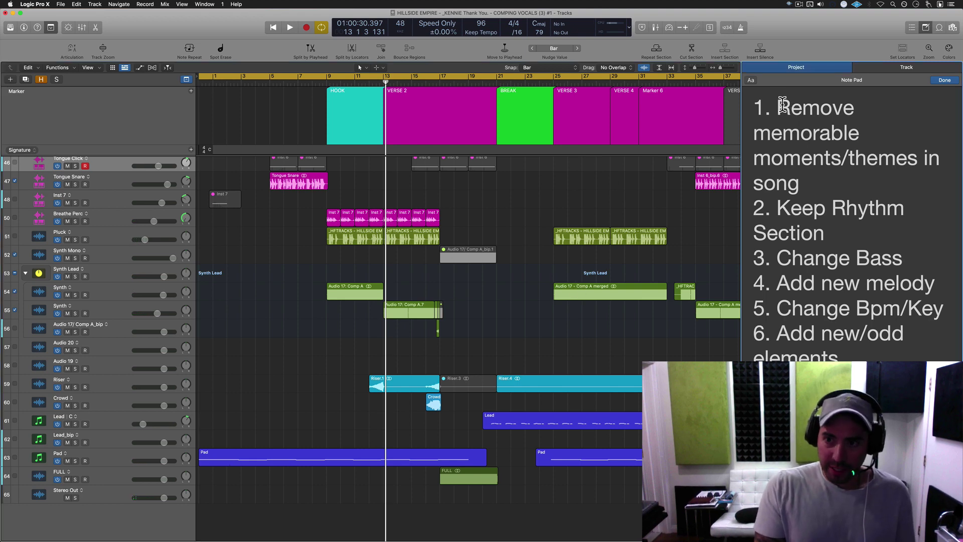
pyautogui.moveTo(782, 104); pyautogui.dragTo(926, 179)
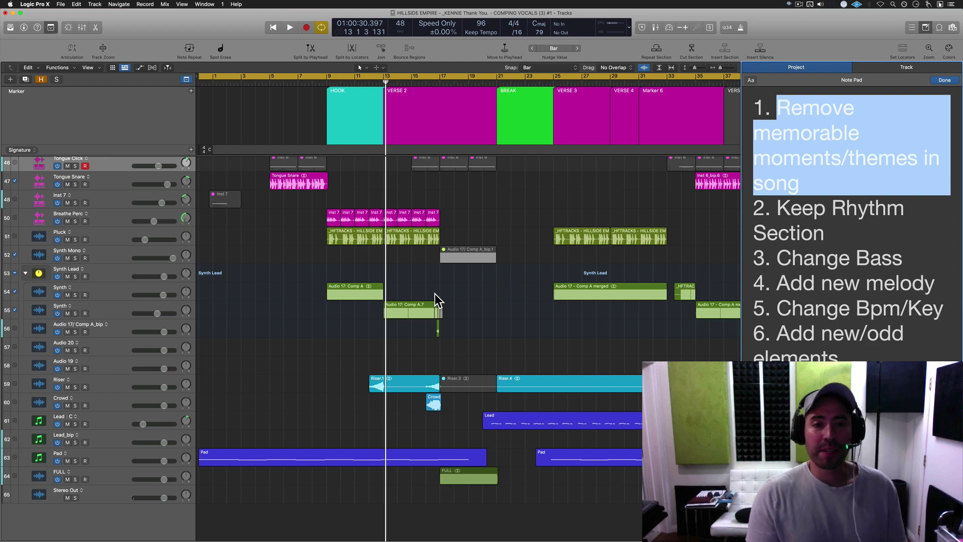
pyautogui.scroll(15, 475, 241)
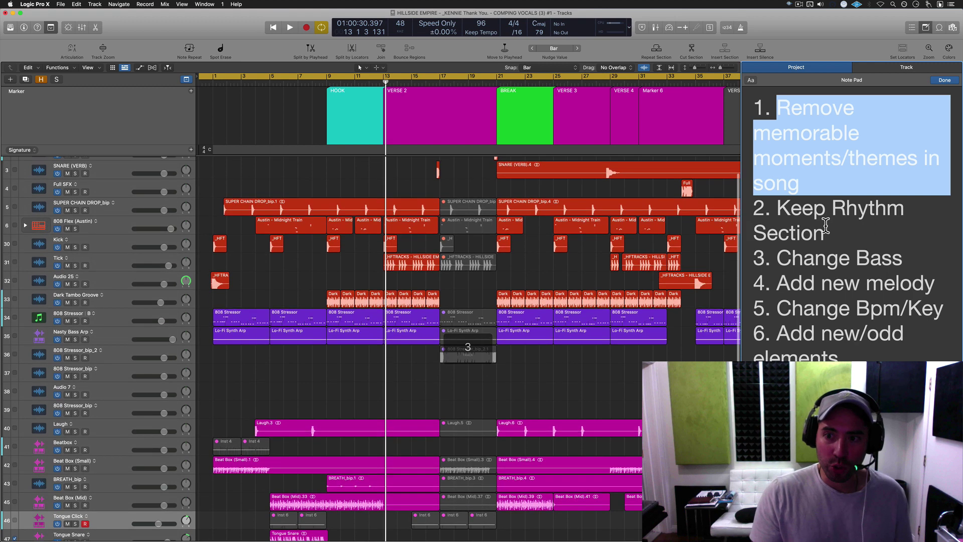
pyautogui.moveTo(866, 230); pyautogui.dragTo(751, 96)
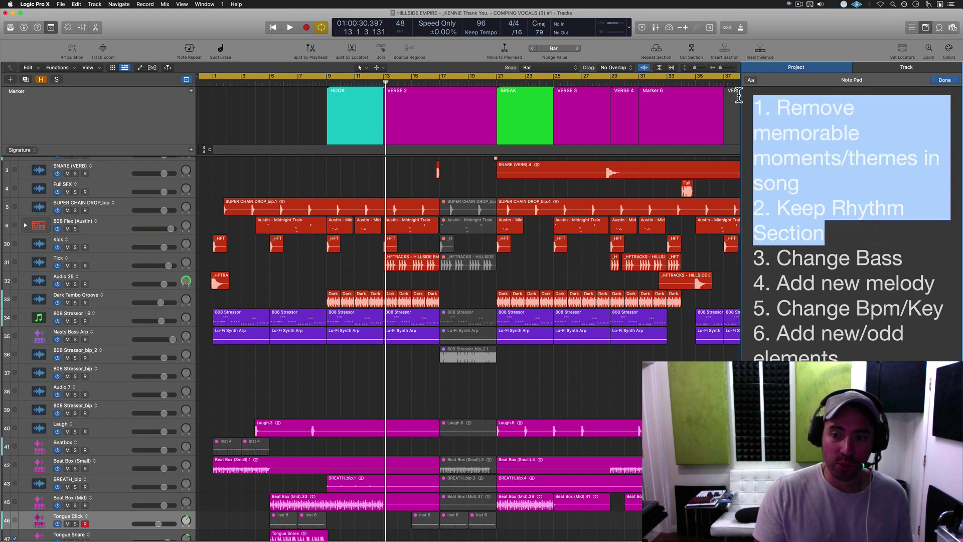
pyautogui.press('BackSpace')
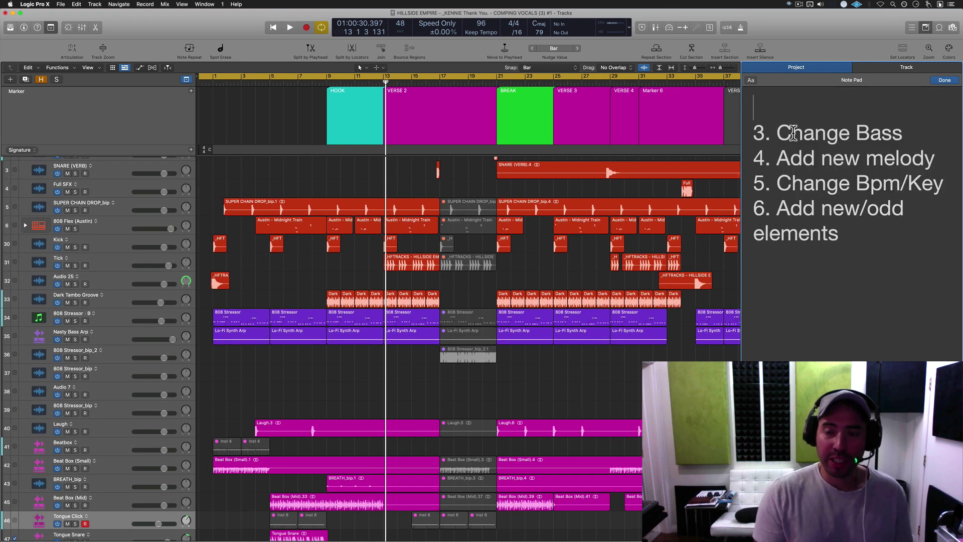
# Solo 808 Stressor and Nasty Bass Arp, play them from the song start, then unsolo both
pyautogui.click(75, 321)
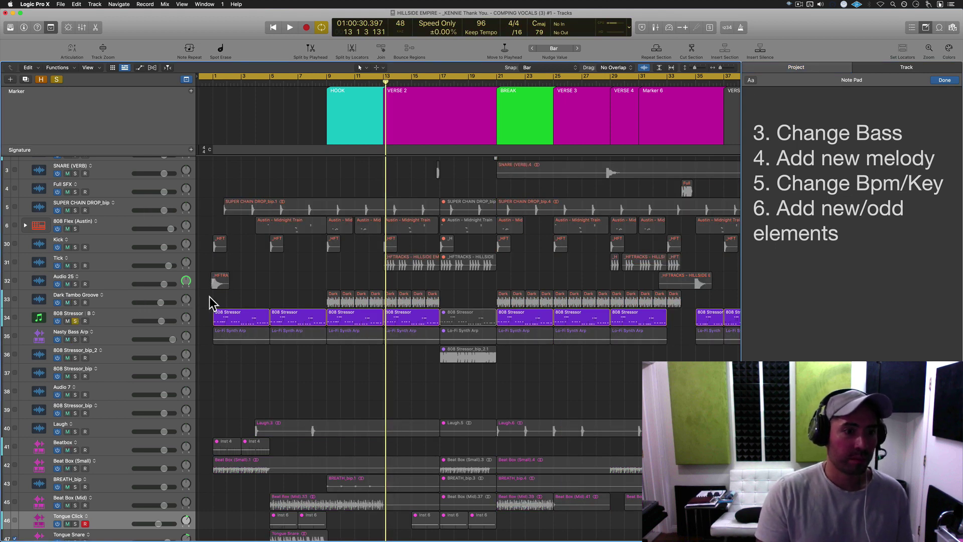
pyautogui.click(75, 339)
pyautogui.press('Return')
pyautogui.press('space')
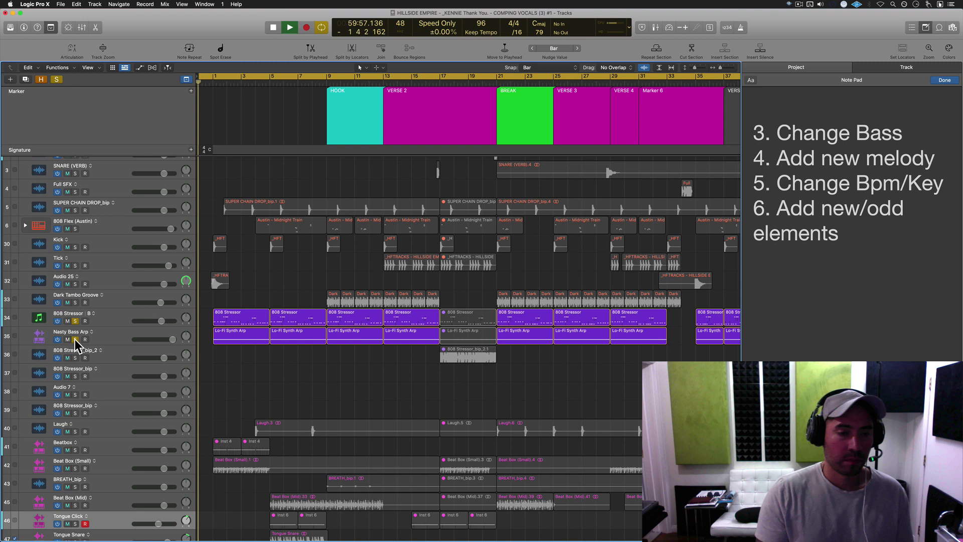
pyautogui.scroll(3, 210, 375)
pyautogui.scroll(3, 213, 375)
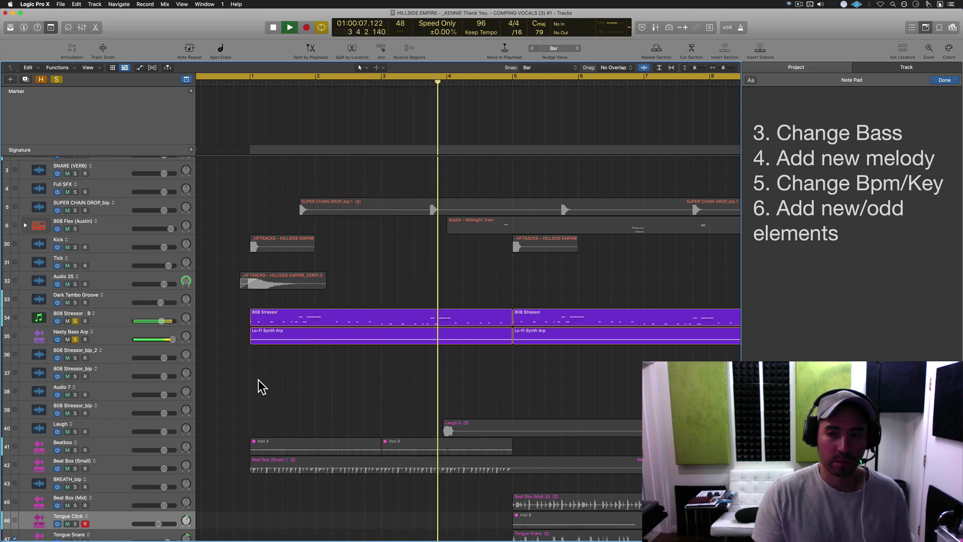
pyautogui.press('space')
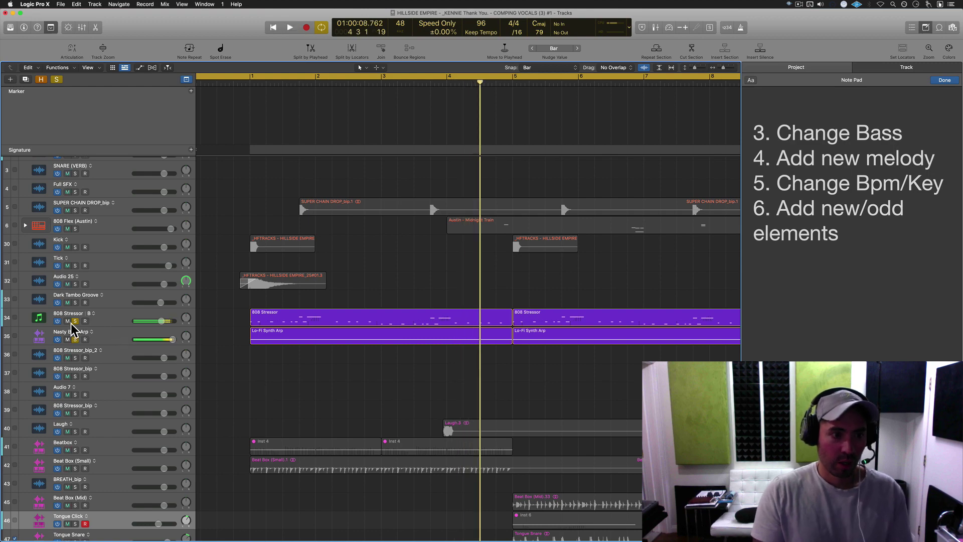
pyautogui.moveTo(75, 321); pyautogui.dragTo(74, 341)
pyautogui.hotkey('ctrl', 'Right')
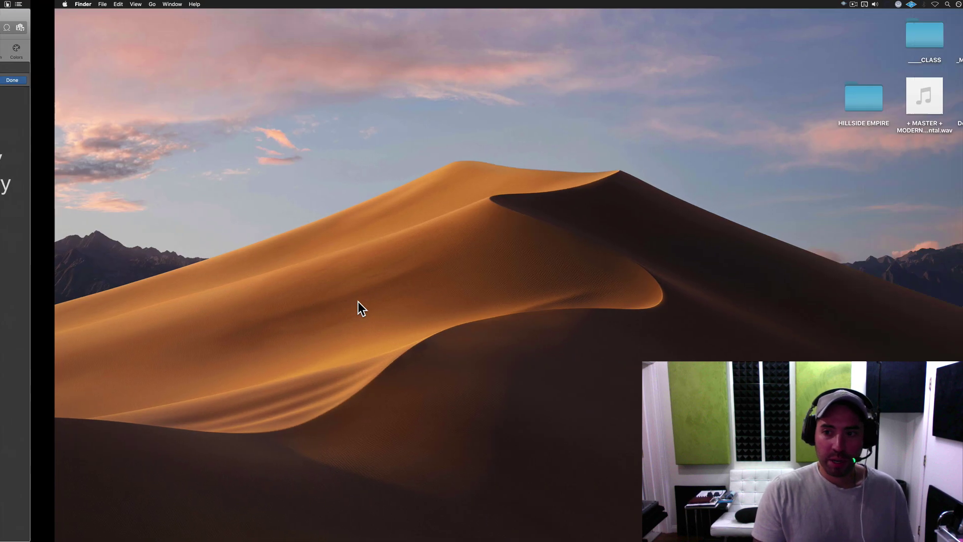
pyautogui.click(853, 119)
pyautogui.press('space')
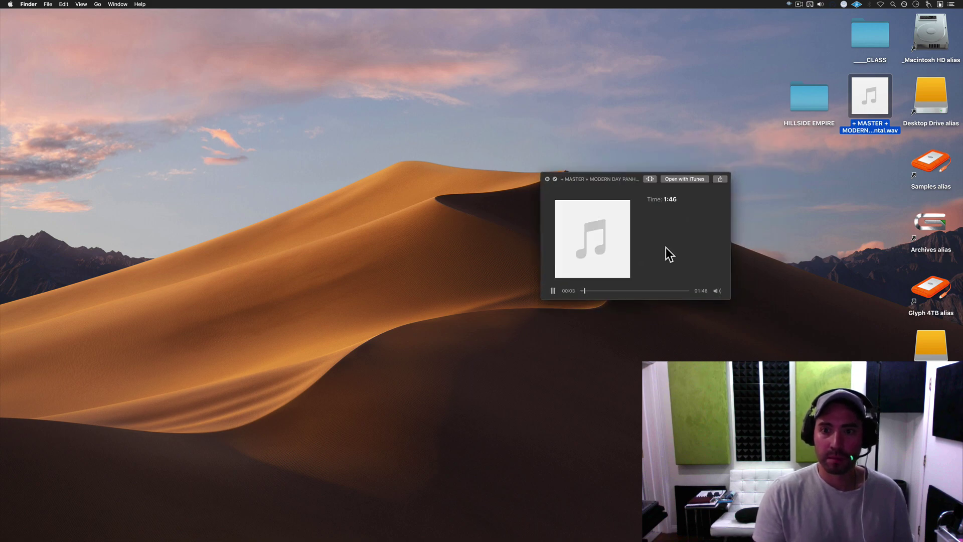
pyautogui.press('space')
pyautogui.hotkey('ctrl', 'Left')
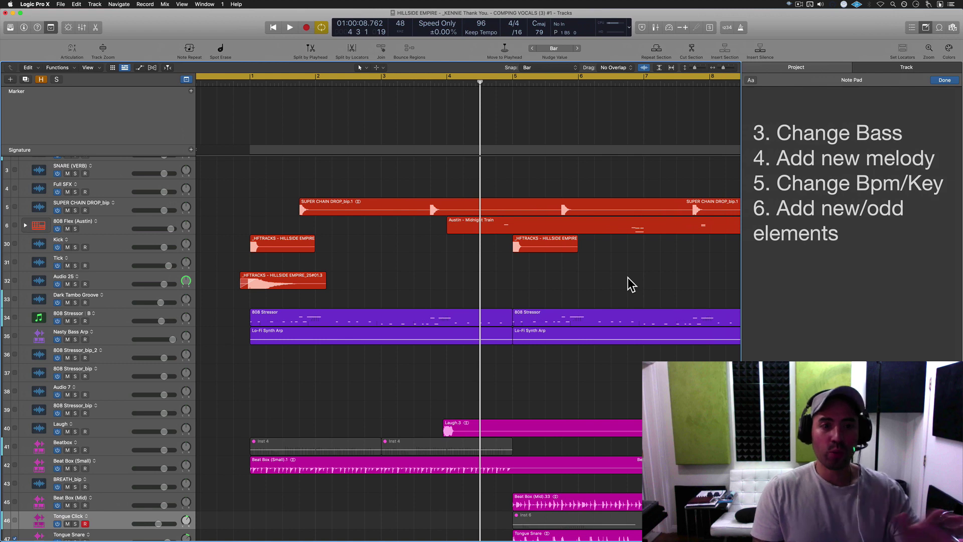
# Delete the '3. Change Bass' line from the Note Pad
pyautogui.press('super+Left')
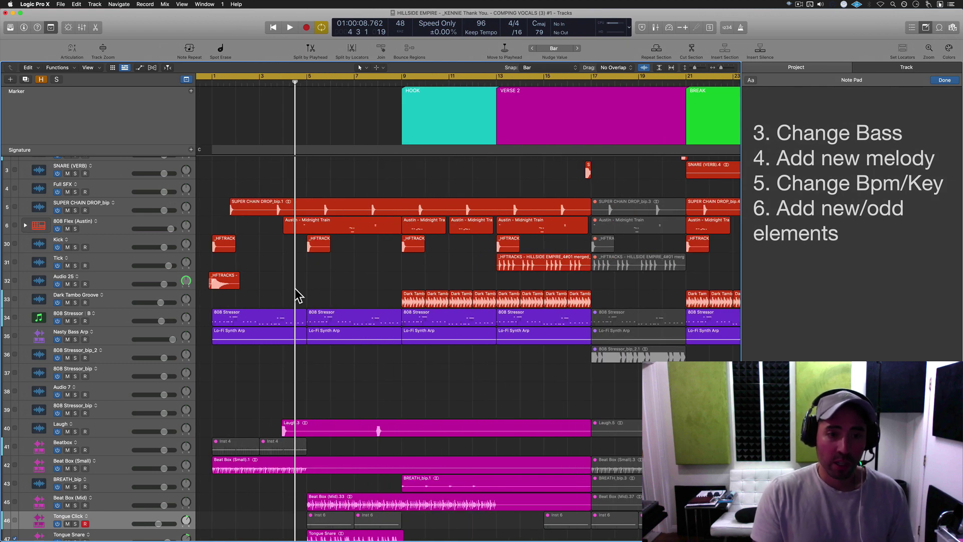
pyautogui.moveTo(212, 291); pyautogui.dragTo(586, 126)
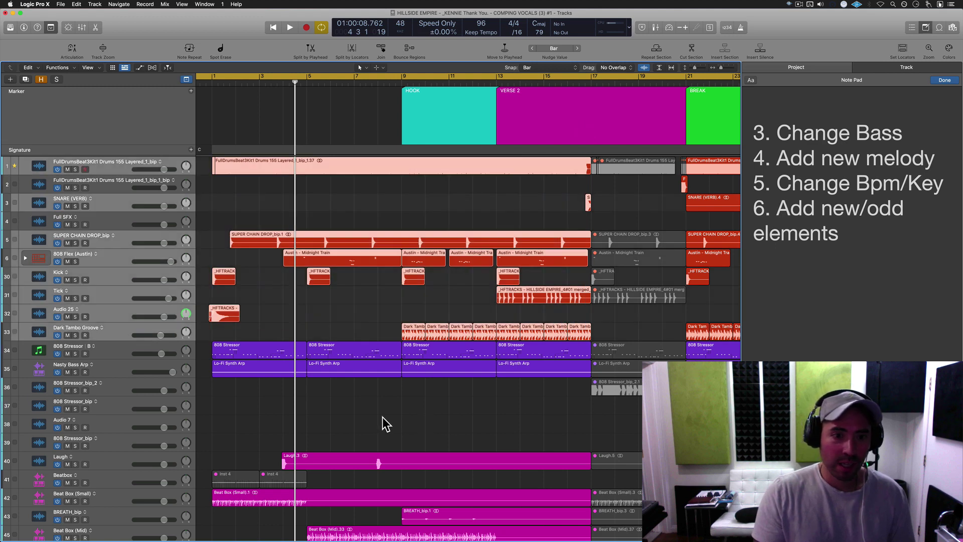
pyautogui.scroll(-5, 380, 418)
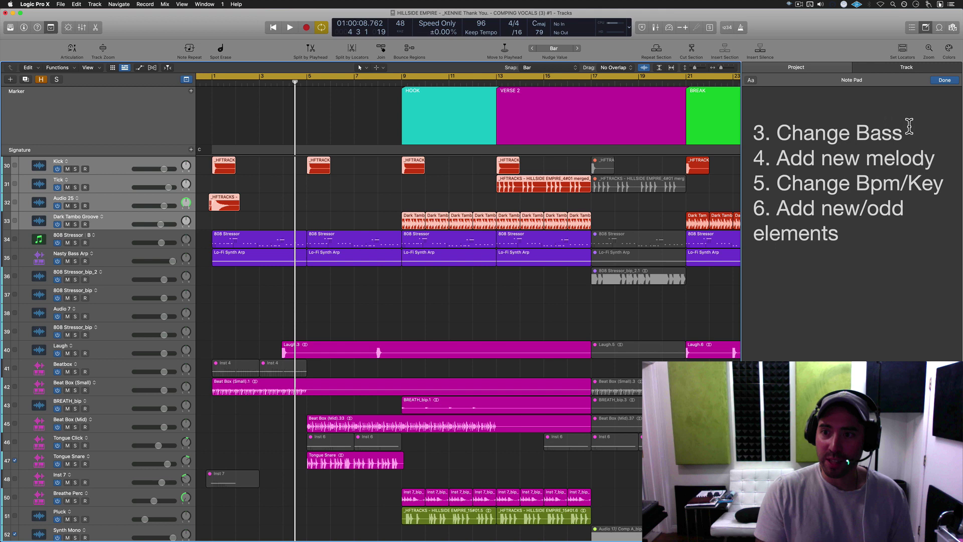
pyautogui.moveTo(909, 126); pyautogui.dragTo(731, 133)
pyautogui.press('BackSpace')
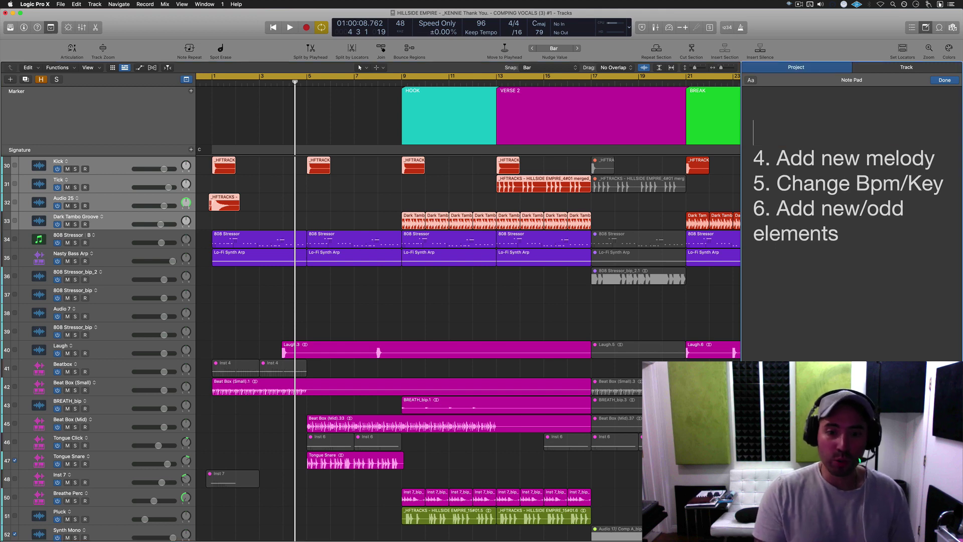
pyautogui.scroll(-12, 510, 335)
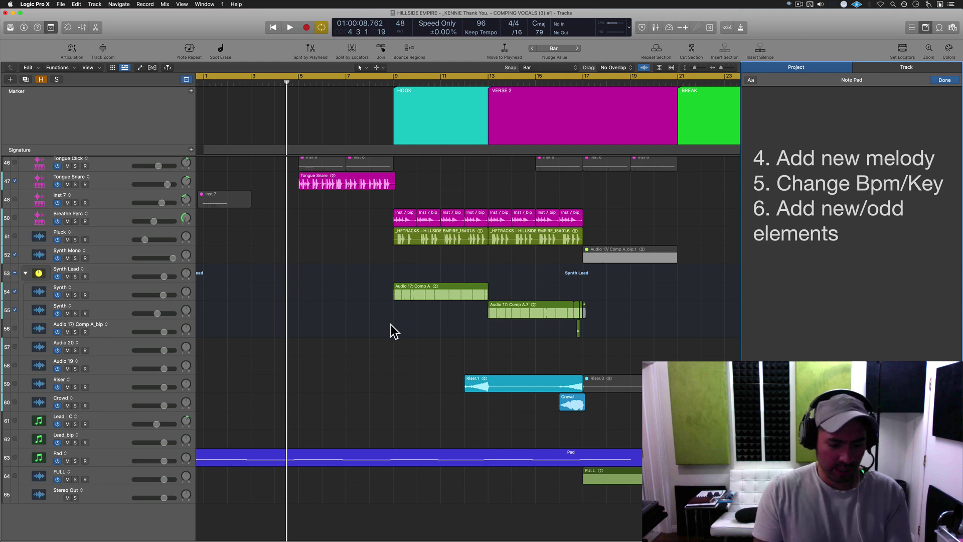
# With cycle off, play the soloed Synth Lead stack from bar 9, then unsolo it and park at bar 8
pyautogui.click(390, 324)
pyautogui.press('c')
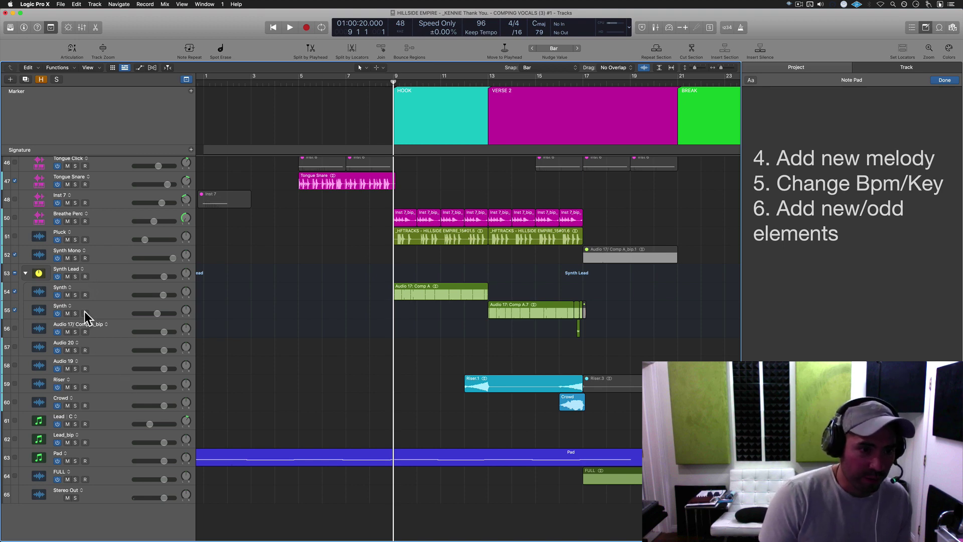
pyautogui.click(75, 276)
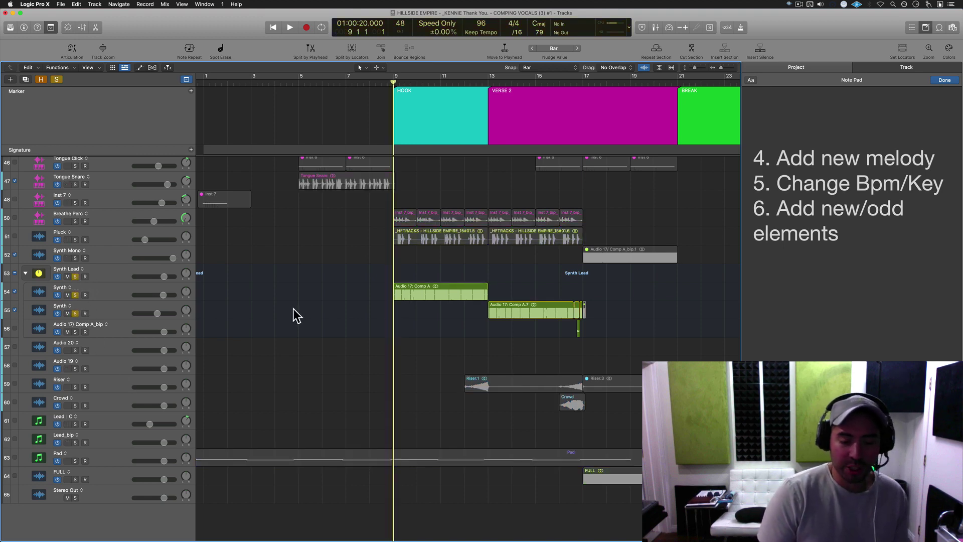
pyautogui.press('space')
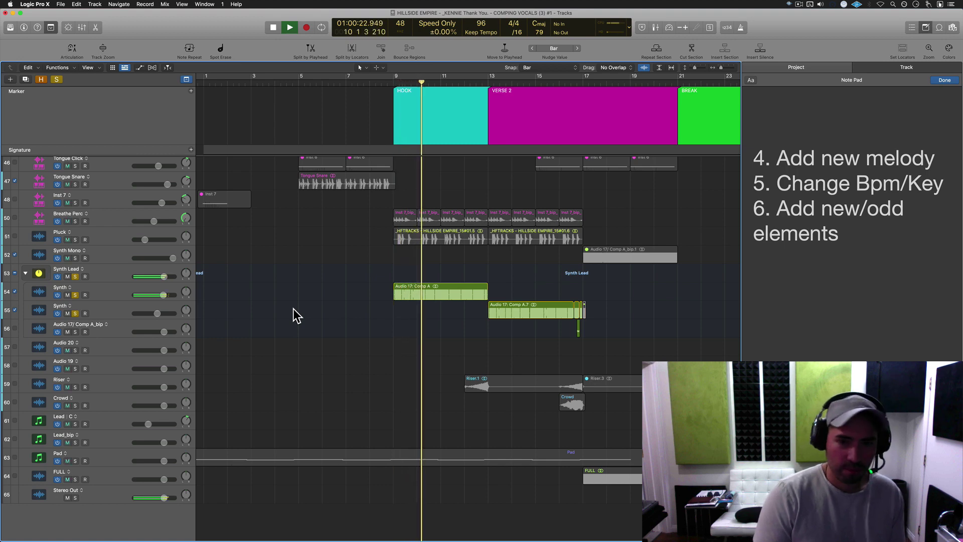
pyautogui.press('space')
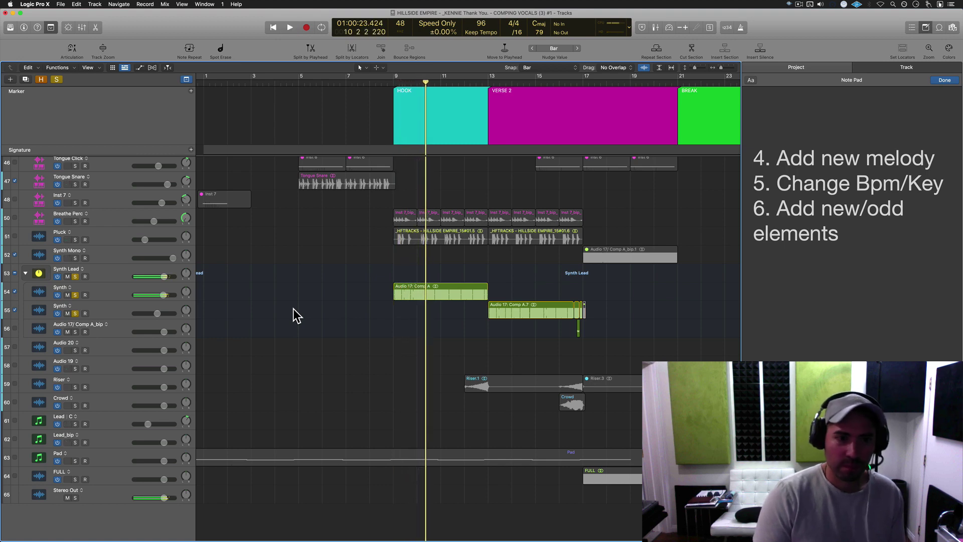
pyautogui.click(75, 295)
pyautogui.click(76, 313)
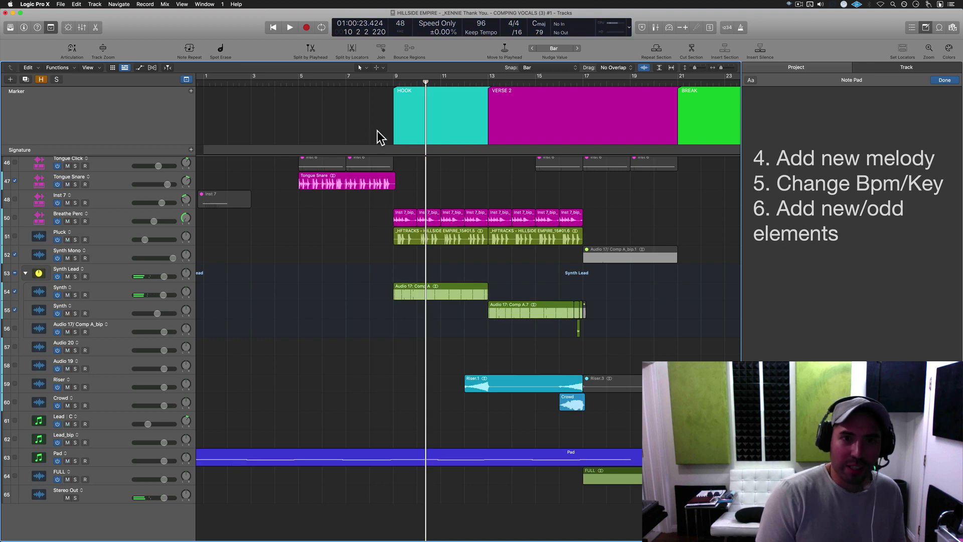
pyautogui.click(382, 83)
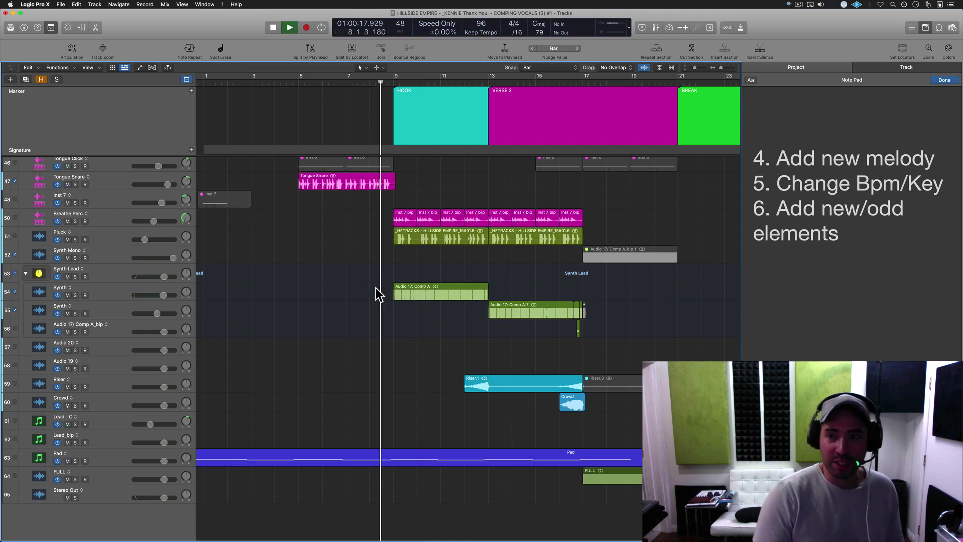
# Delete the '4. Add new melody' line while the mix plays from bar 8, then stop
pyautogui.press('space')
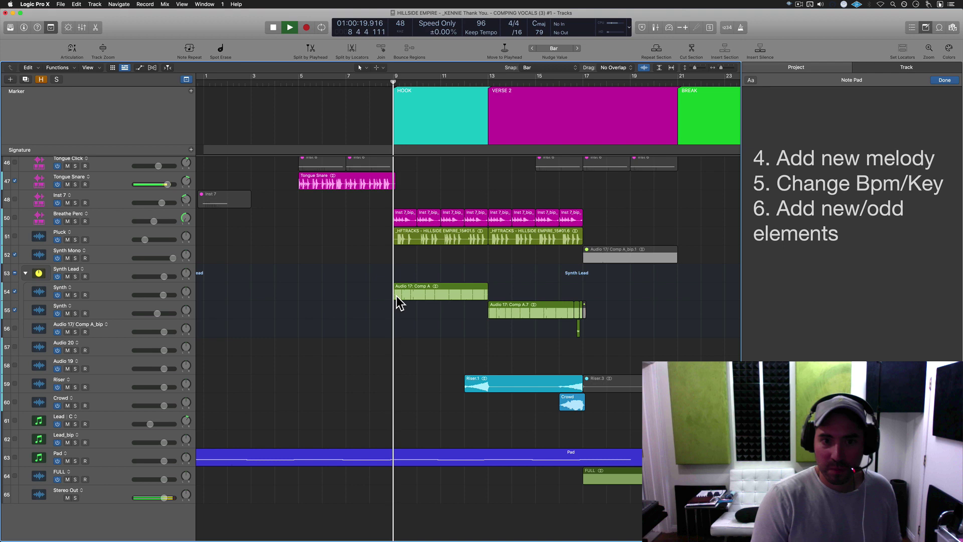
pyautogui.tripleClick(822, 155)
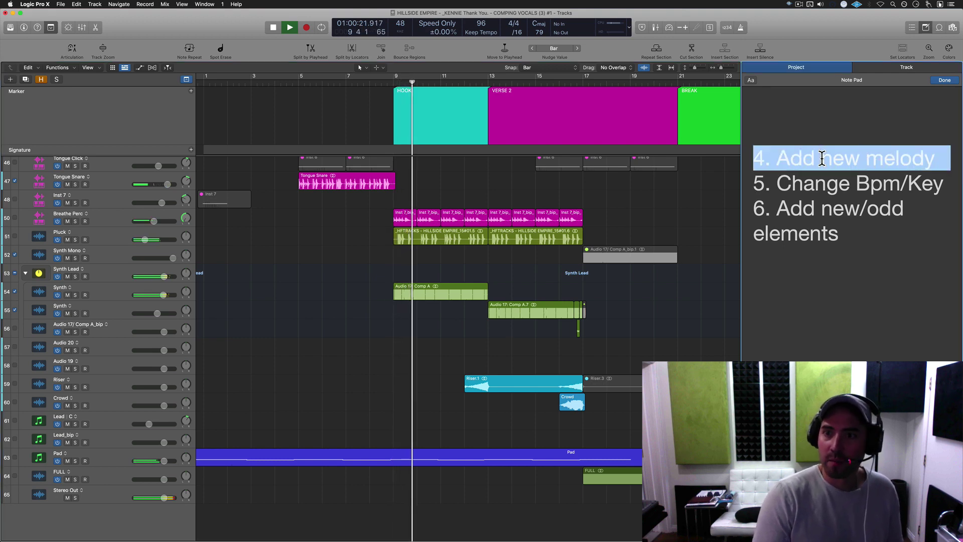
pyautogui.press('BackSpace')
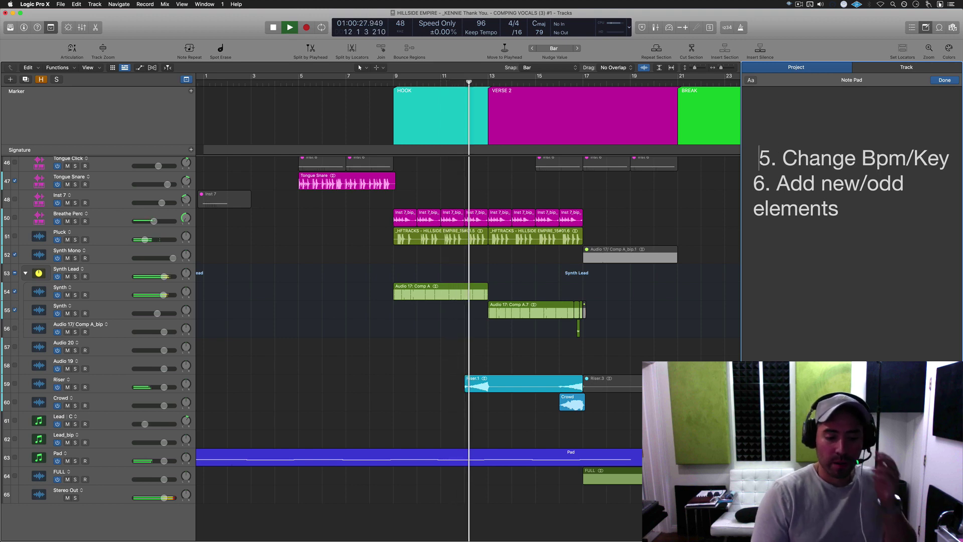
pyautogui.click(580, 234)
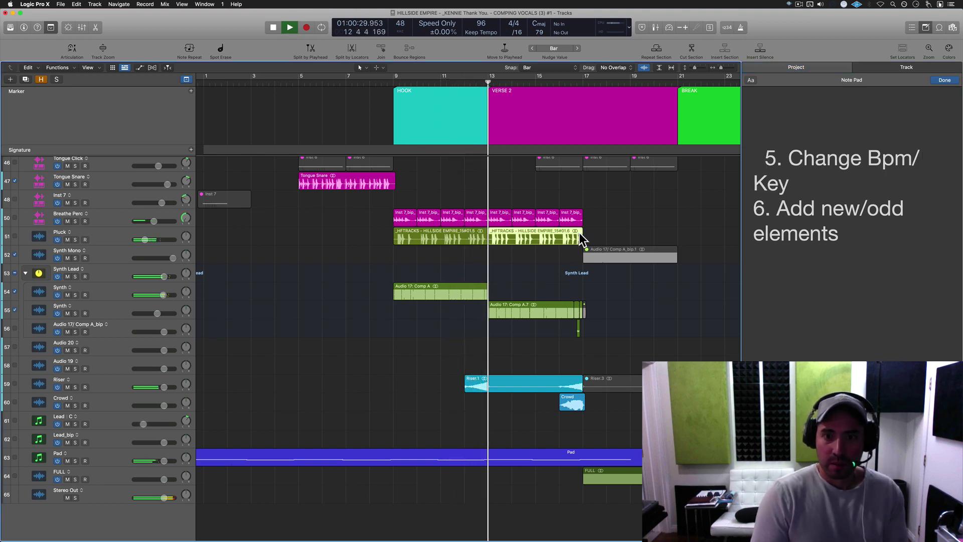
pyautogui.press('space')
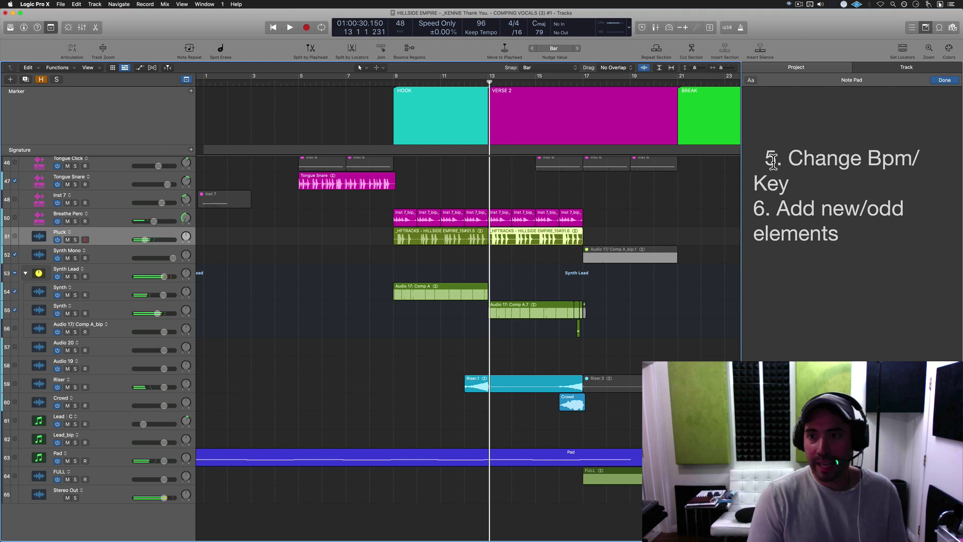
# Delete the '5. Change Bpm/Key' line and select the Audio 17 Comp regions
pyautogui.moveTo(807, 180); pyautogui.dragTo(755, 148)
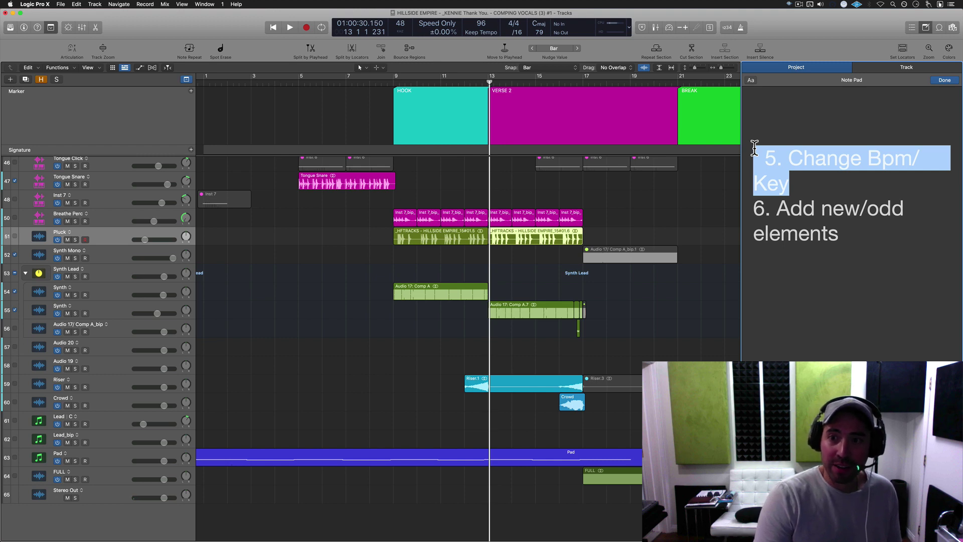
pyautogui.press('BackSpace')
pyautogui.press('BackSpace')
pyautogui.press('BackSpace')
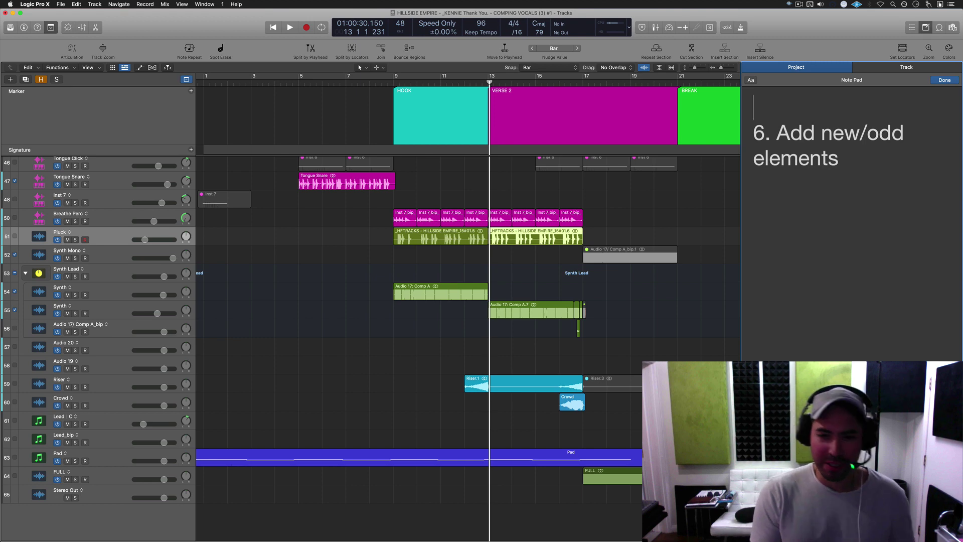
pyautogui.moveTo(401, 342); pyautogui.dragTo(594, 286)
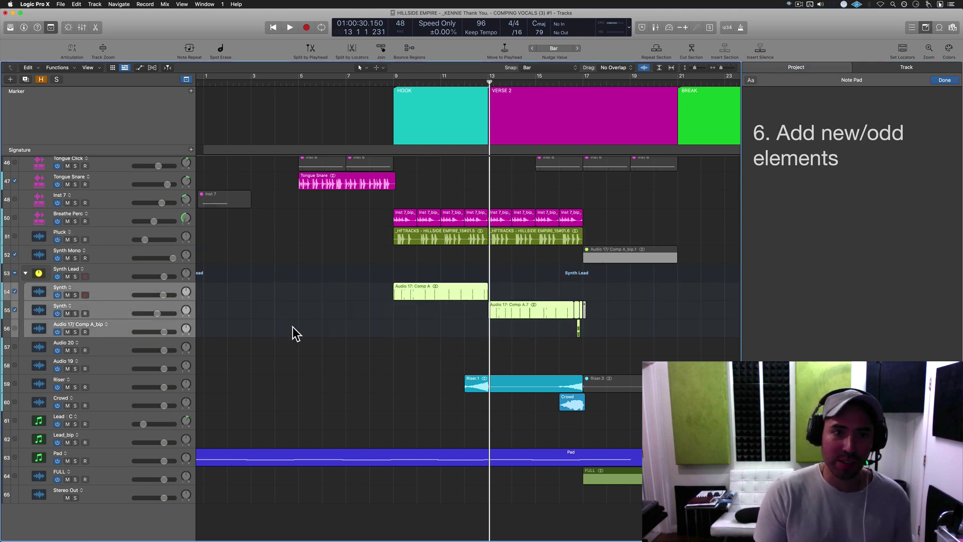
# Deselect the regions, close the Note Pad, and return the playhead to the song start
pyautogui.click(278, 333)
pyautogui.press('Return')
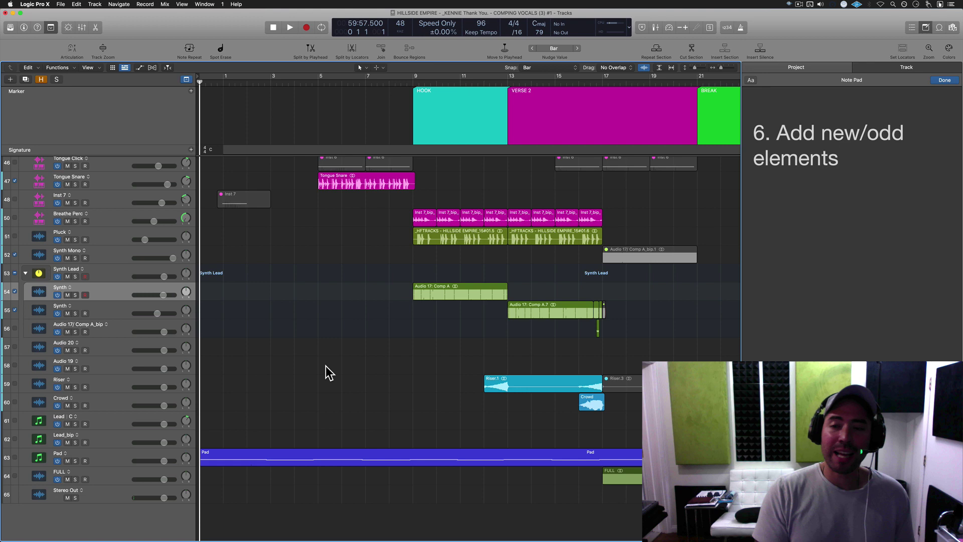
pyautogui.press('alt+super+p')
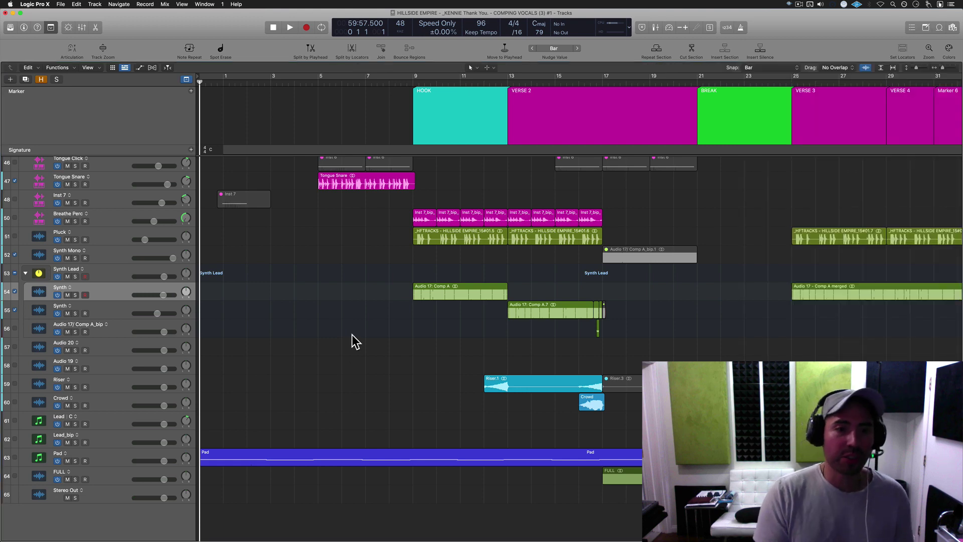
pyautogui.scroll(5, 352, 335)
pyautogui.scroll(5, 352, 335)
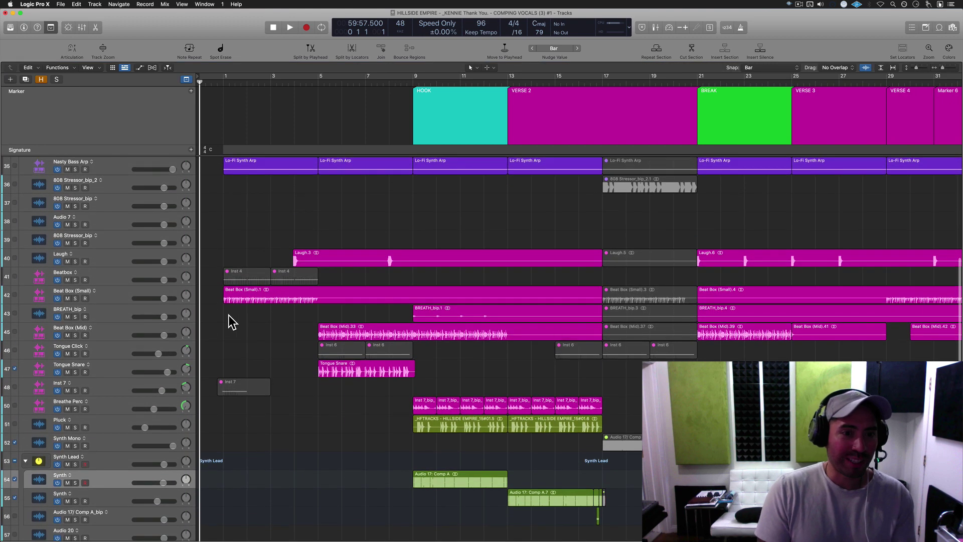
pyautogui.press('Return')
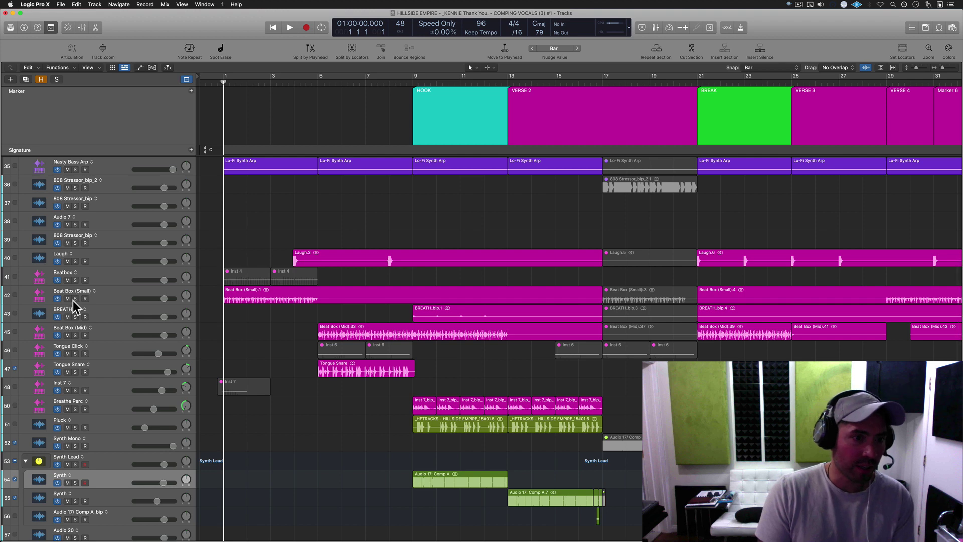
# Audition Beat Box (Small) solo, then show the Inspector and select the Beatbox track
pyautogui.click(75, 299)
pyautogui.press('space')
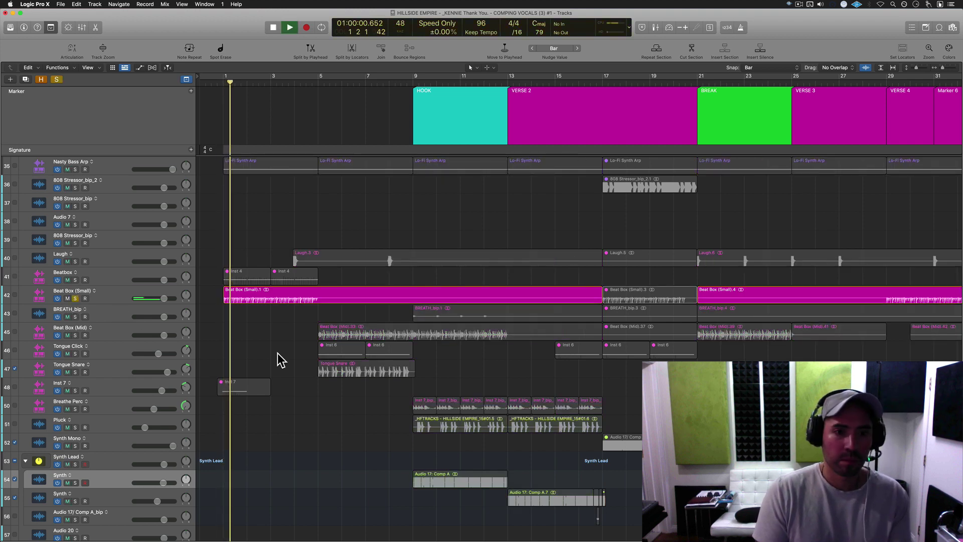
pyautogui.click(119, 292)
pyautogui.press('space')
pyautogui.press('i')
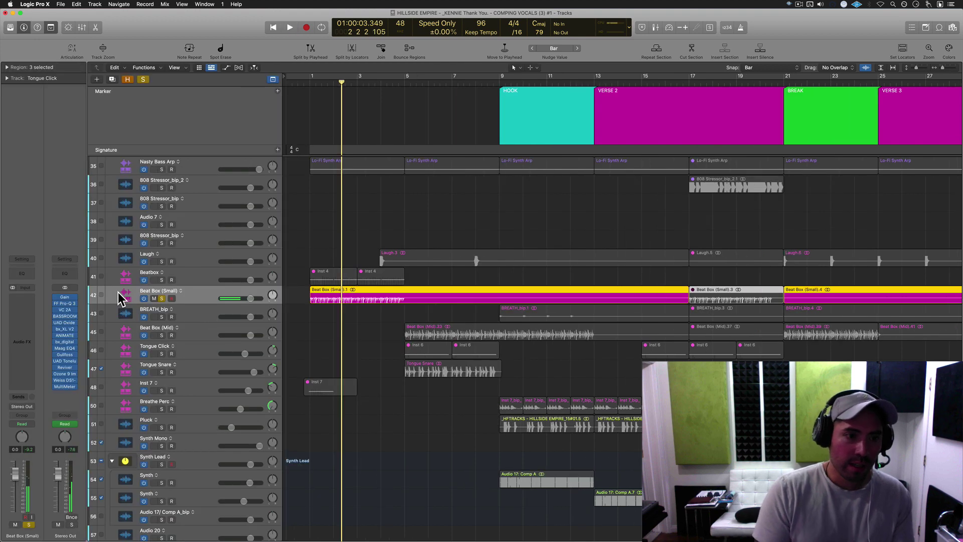
pyautogui.press('Up')
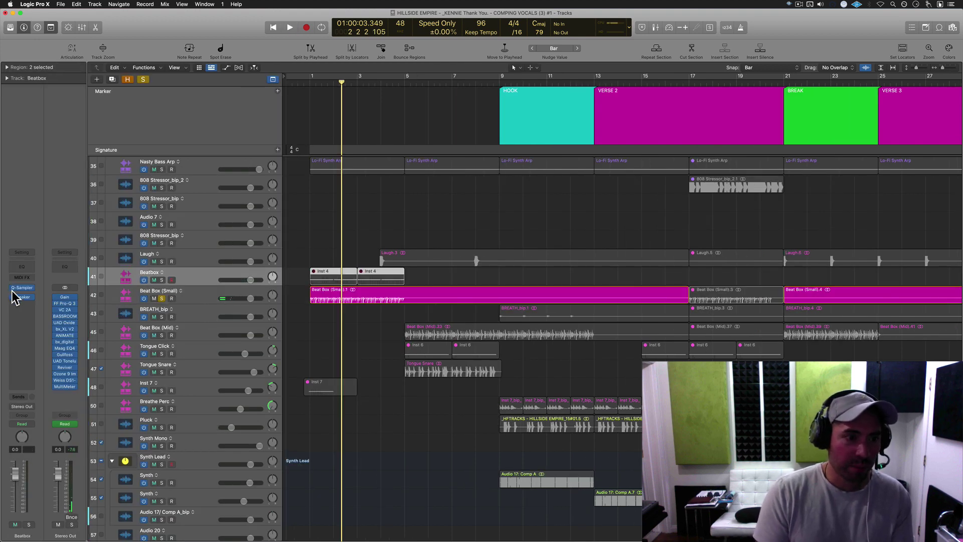
# Open the Beatbox Quick Sampler, preview its sample with Musical Typing, and enable Follow Tempo
pyautogui.click(21, 288)
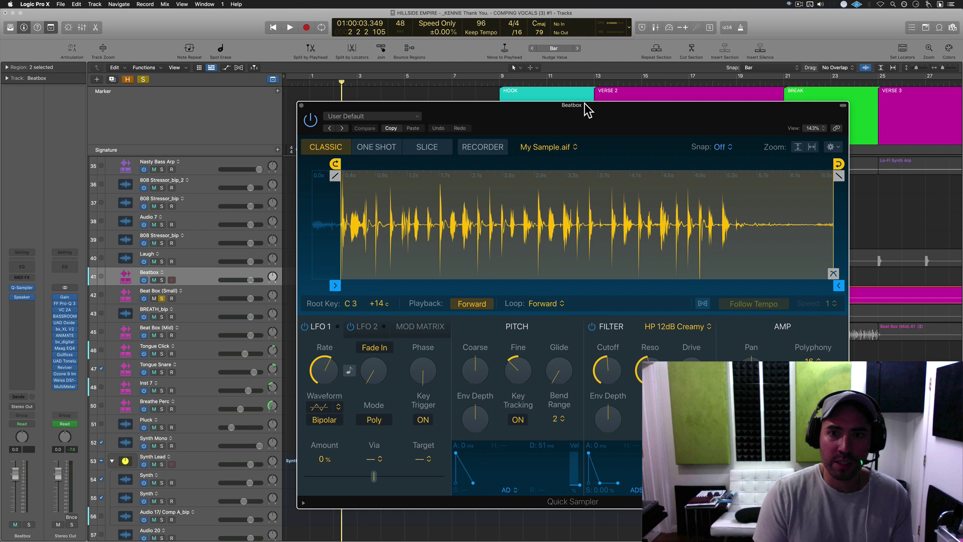
pyautogui.moveTo(585, 105); pyautogui.dragTo(460, 94)
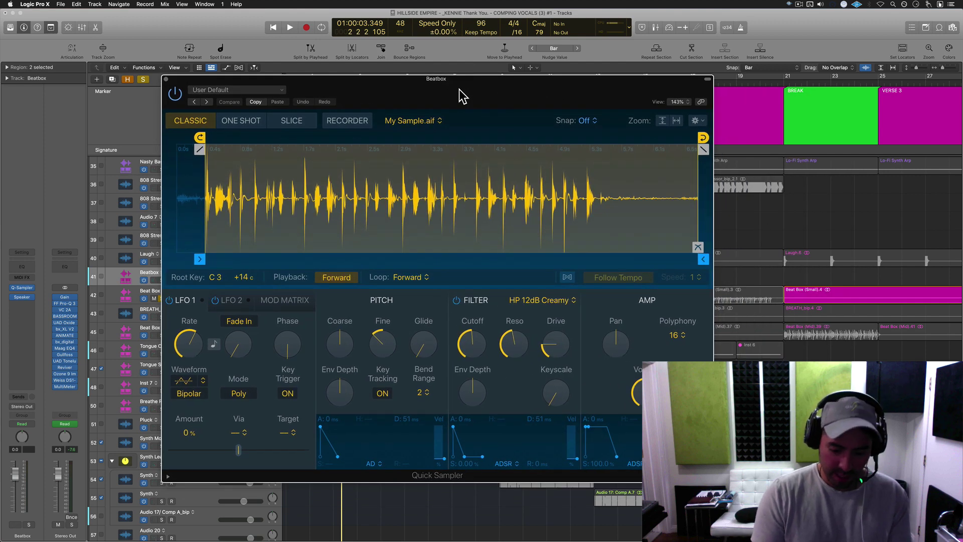
pyautogui.press('super+k')
pyautogui.press('a')
pyautogui.moveTo(457, 95); pyautogui.dragTo(405, 86)
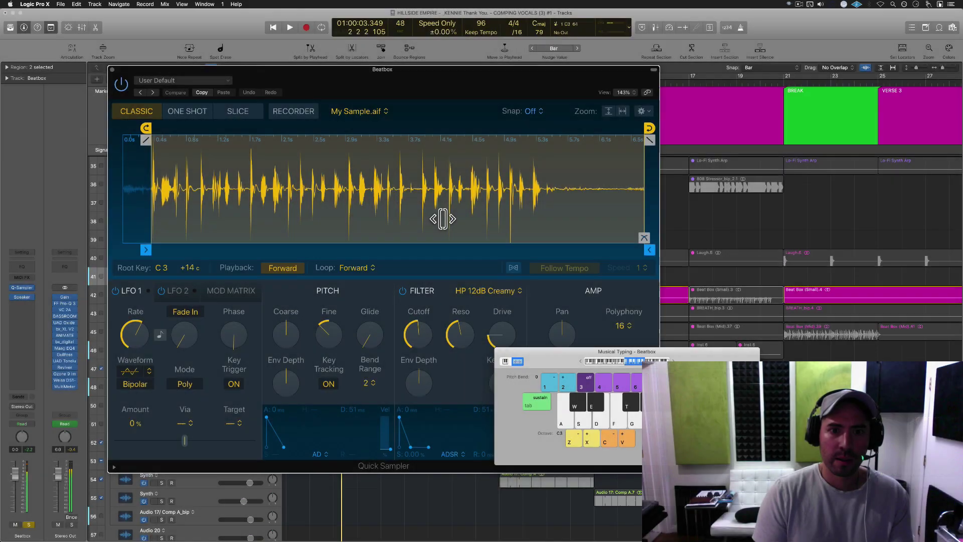
pyautogui.press('a')
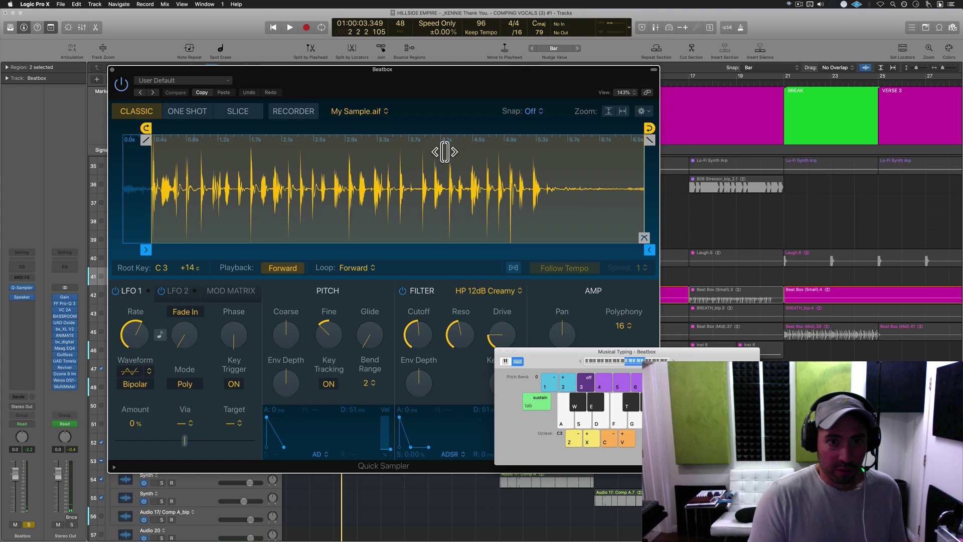
pyautogui.click(514, 267)
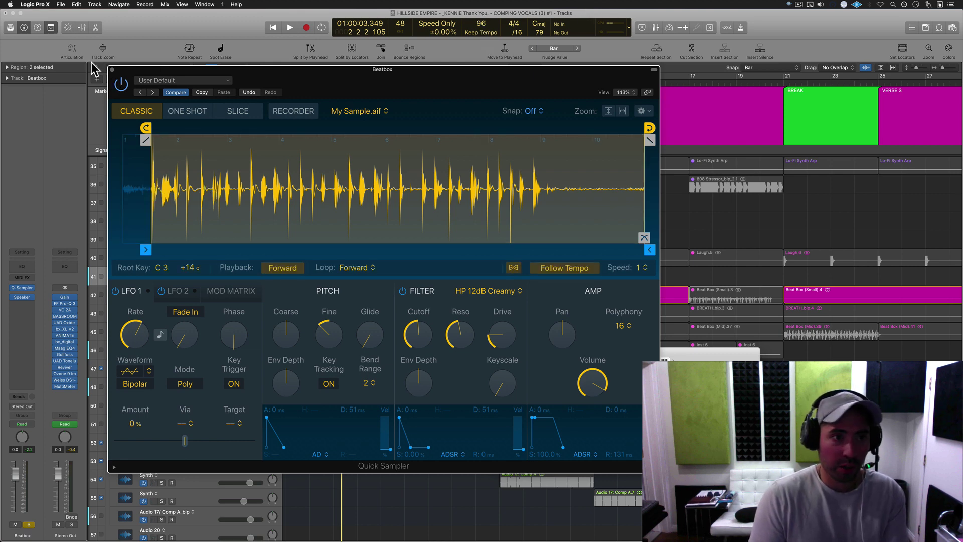
# Close the sampler and musical keyboard, unsolo Beatbox, and deselect the Inst 4 regions
pyautogui.click(112, 69)
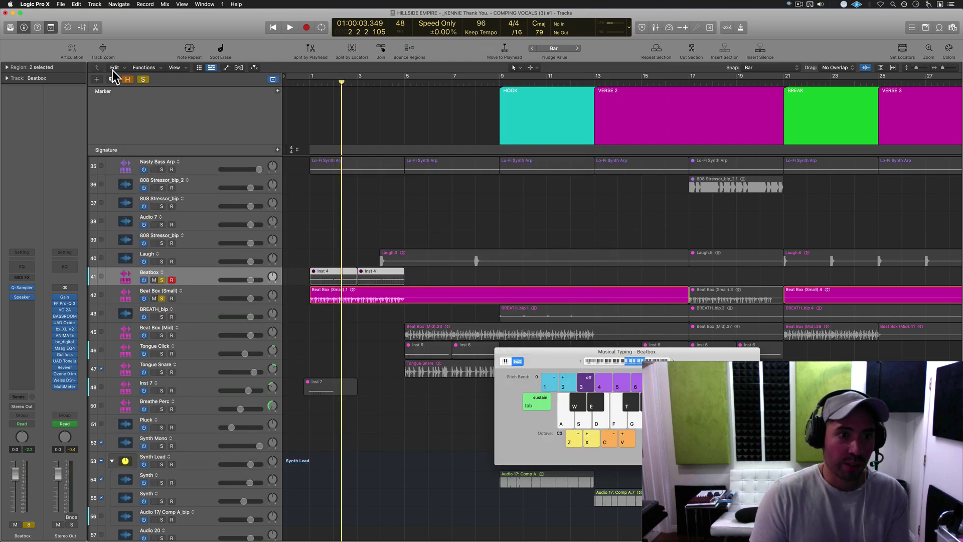
pyautogui.click(162, 279)
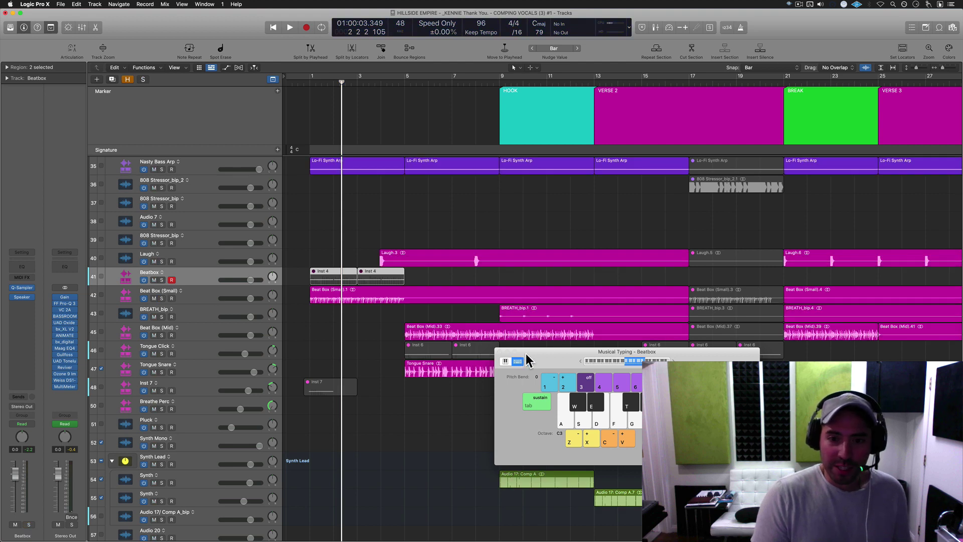
pyautogui.click(499, 352)
pyautogui.click(409, 315)
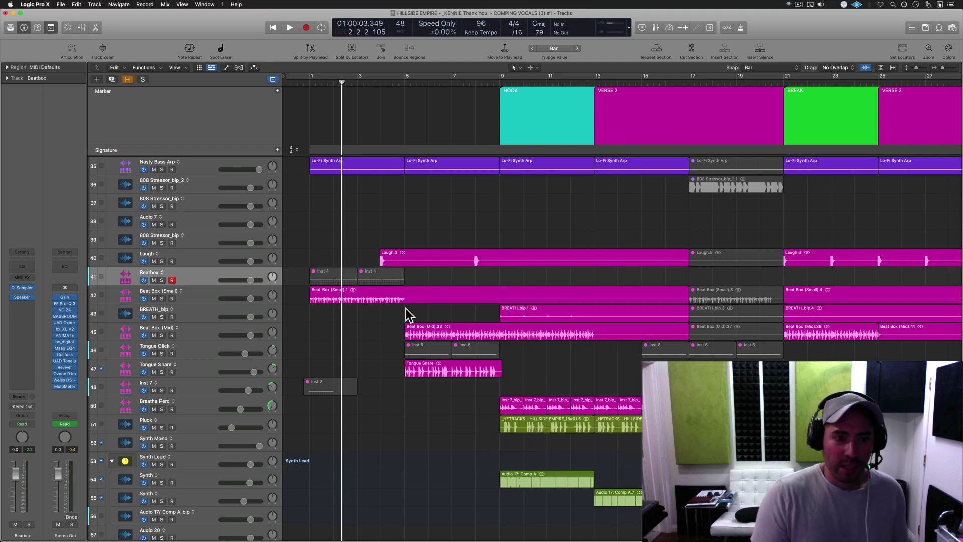
# Audition the Tongue Snare track solo from bar 4.3, then unsolo it
pyautogui.click(396, 80)
pyautogui.hscroll(3, 355, 382)
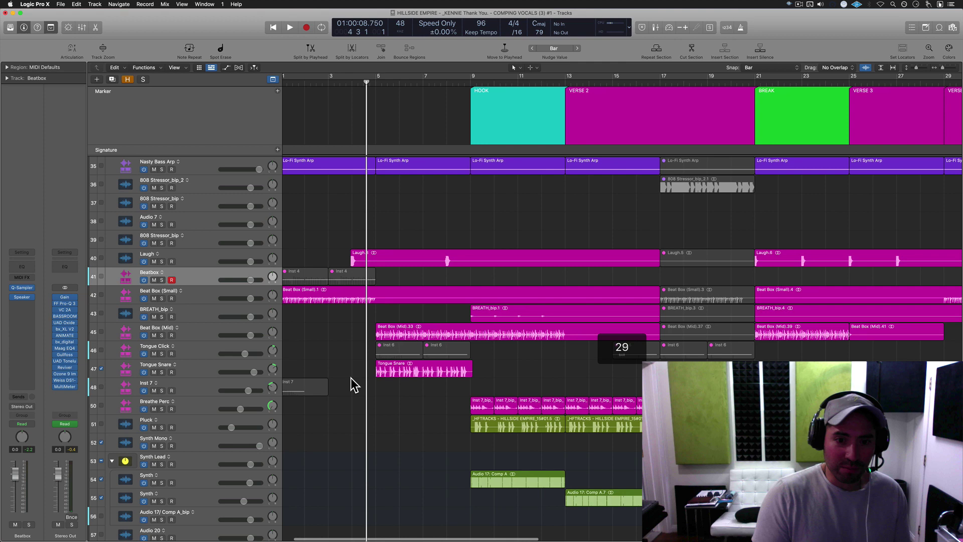
pyautogui.scroll(-5, 351, 376)
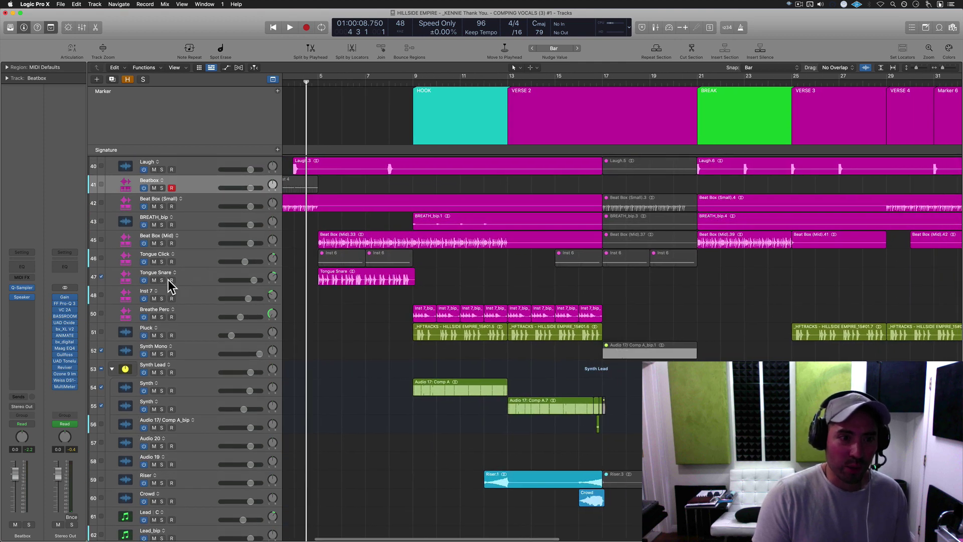
pyautogui.click(162, 280)
pyautogui.press('space')
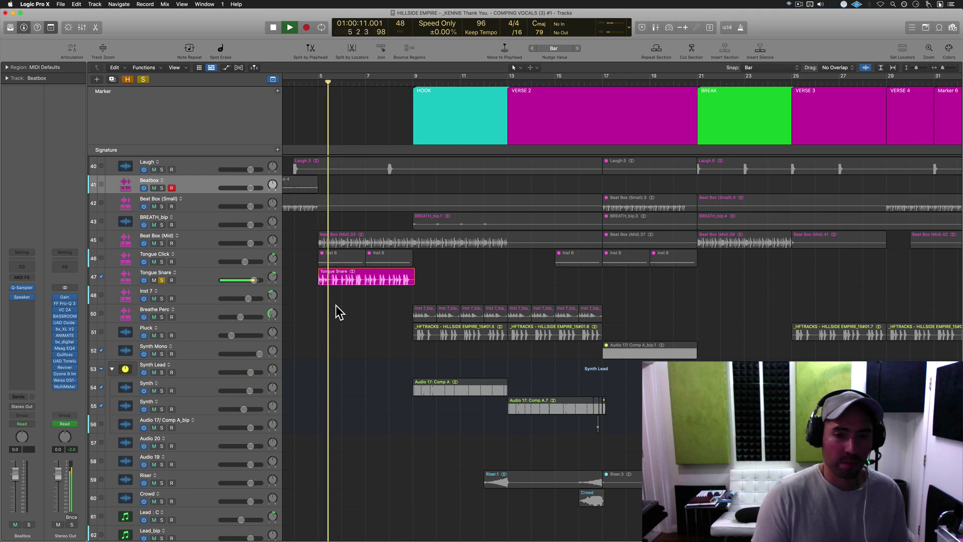
pyautogui.press('space')
pyautogui.click(161, 280)
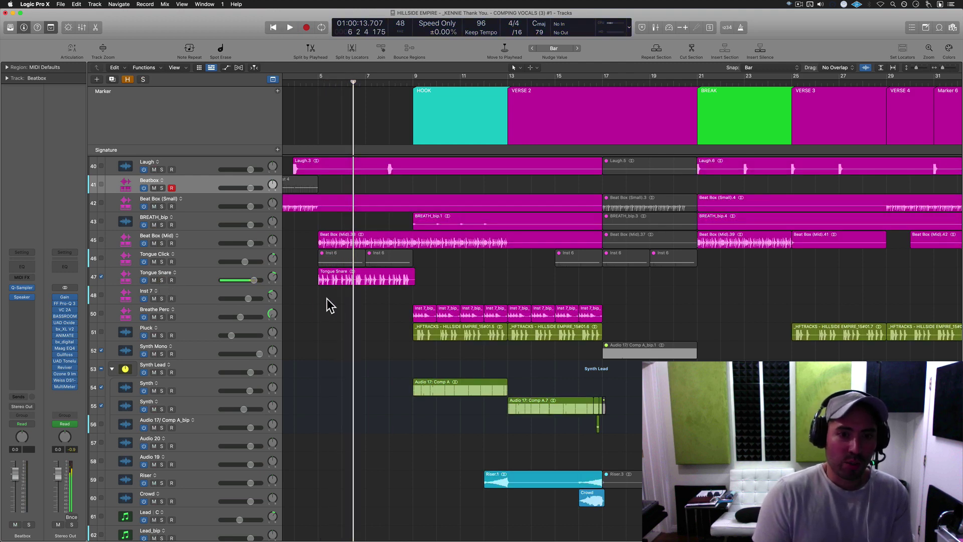
# Play the full mix from bar 4.3 while scrolling through the tracks, then stop
pyautogui.click(308, 296)
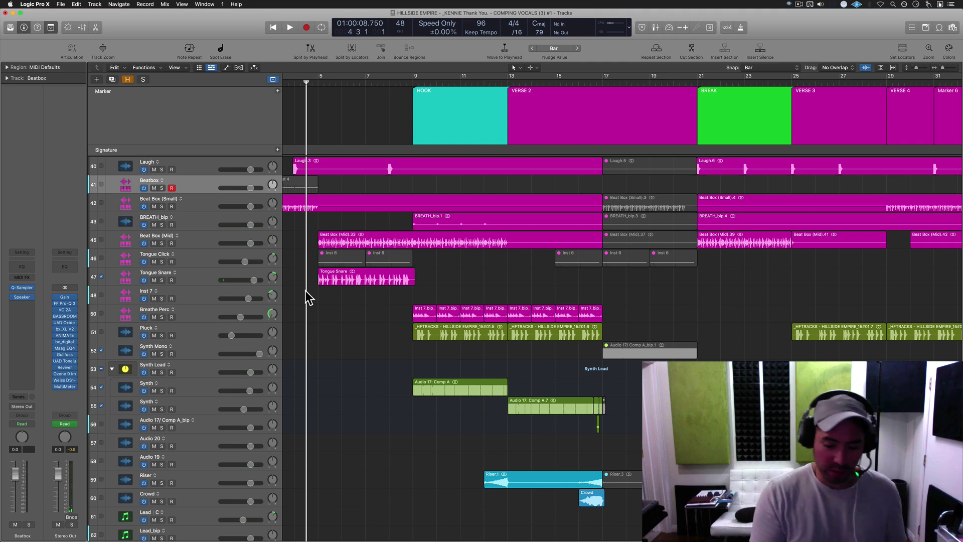
pyautogui.press('space')
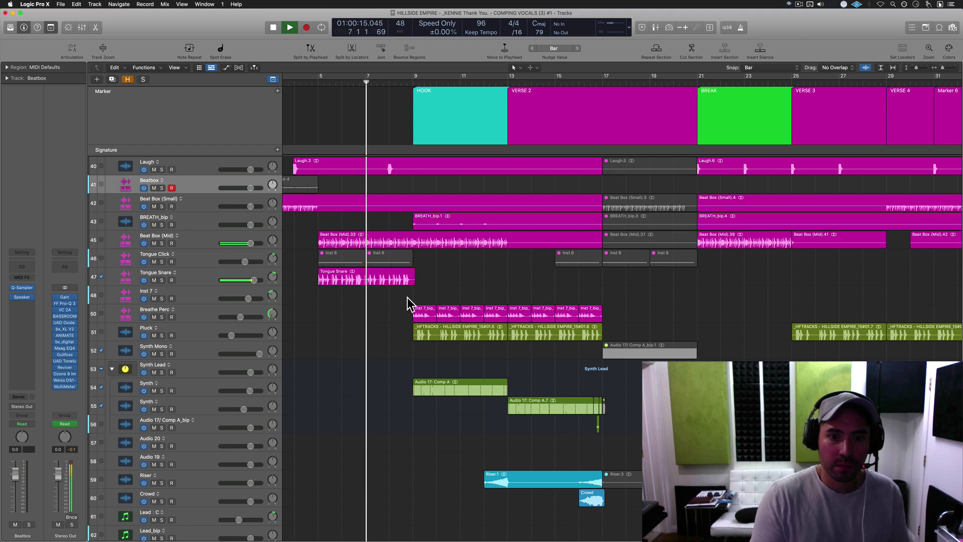
pyautogui.scroll(-1, 397, 362)
pyautogui.hscroll(2, 398, 363)
pyautogui.scroll(5, 397, 362)
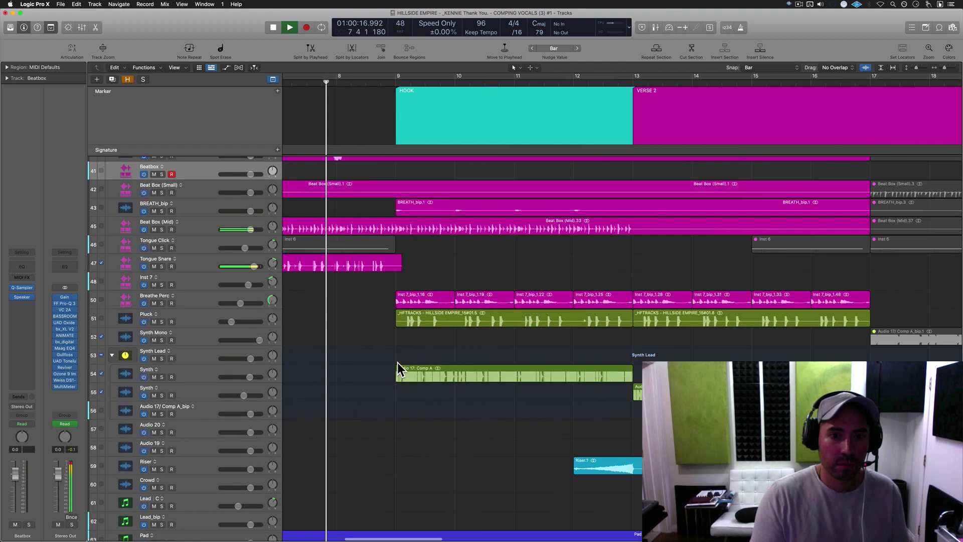
pyautogui.scroll(-1, 398, 362)
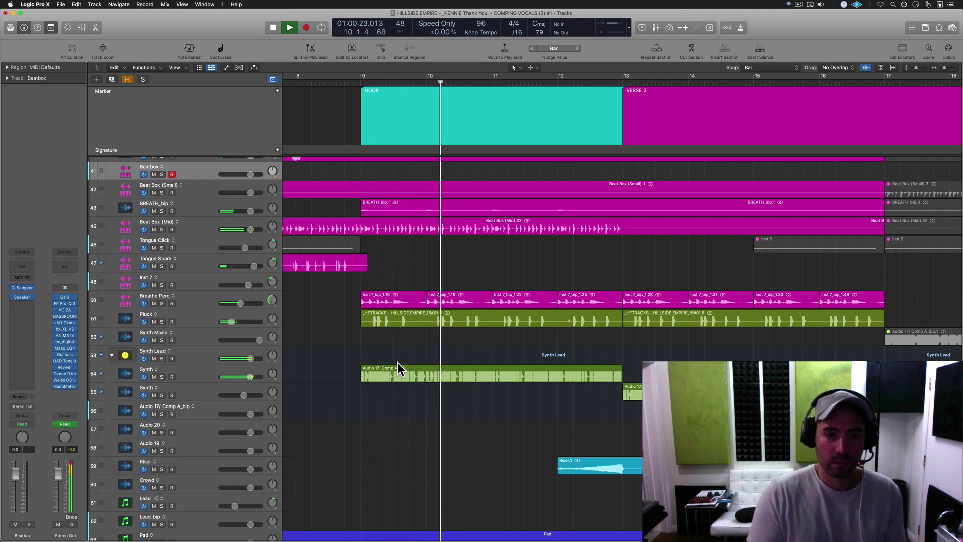
pyautogui.press('space')
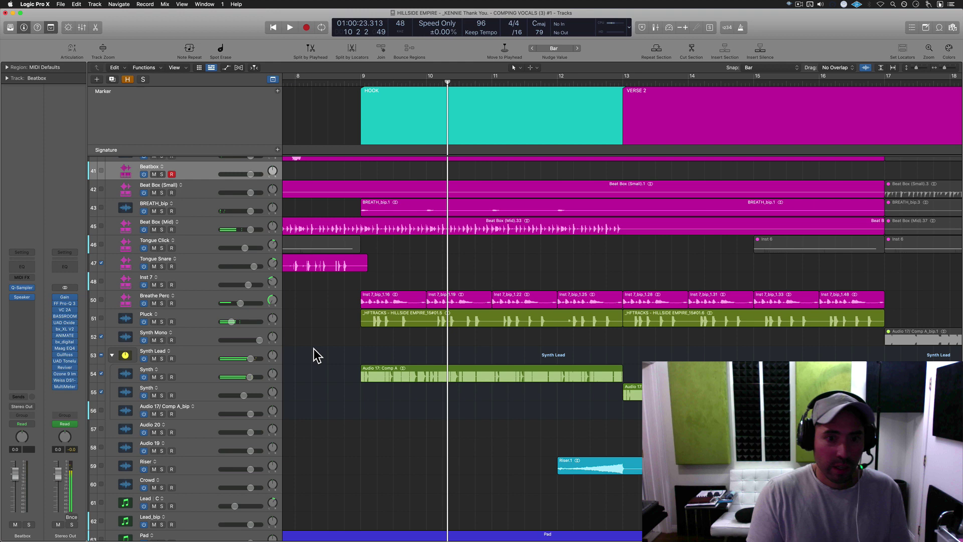
# Audition Breathe Perc solo from the HOOK at bar 9, unsolo it, and select Pluck
pyautogui.click(162, 304)
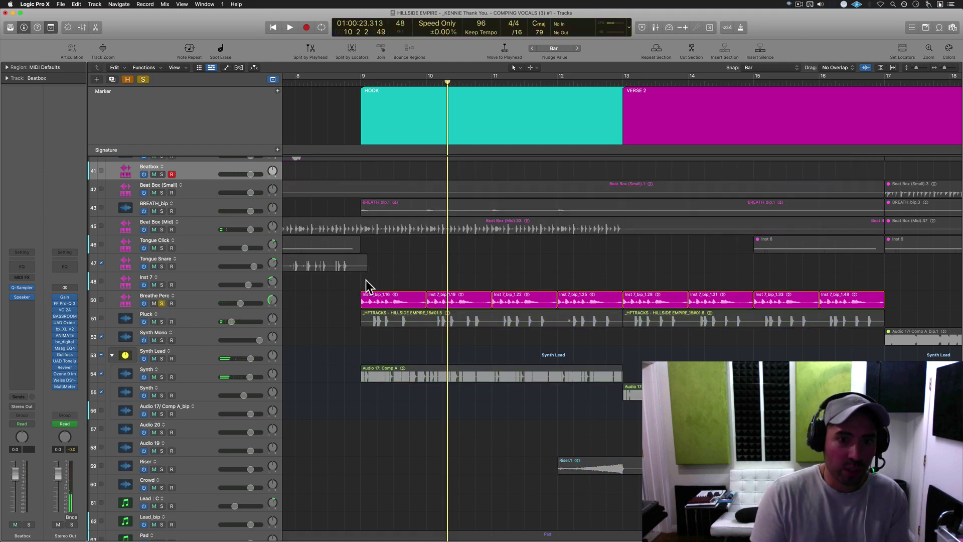
pyautogui.hotkey('alt', ',')
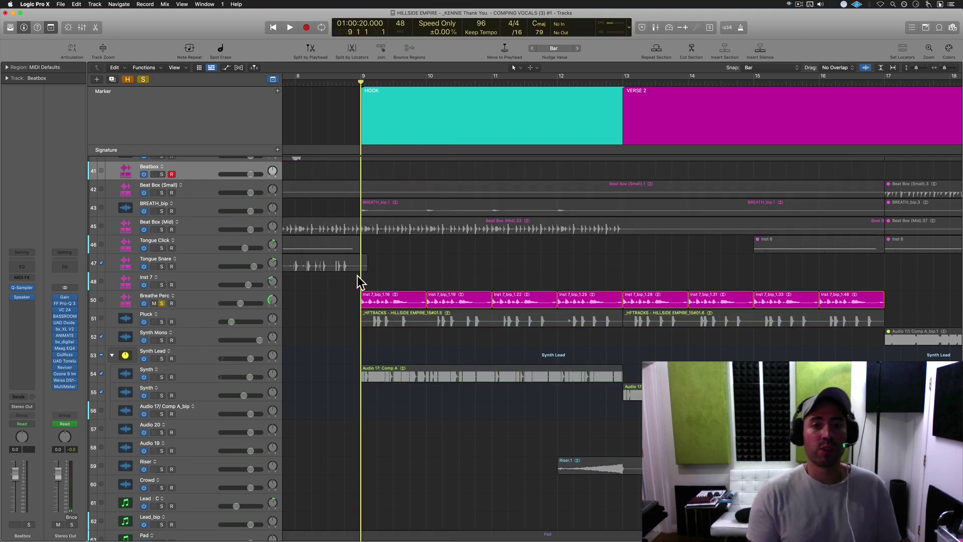
pyautogui.press('space')
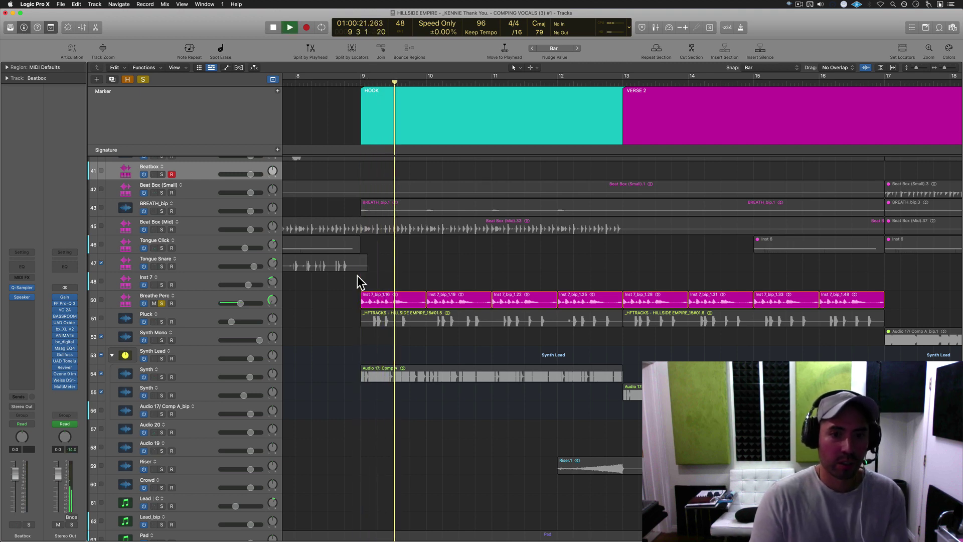
pyautogui.press('space')
pyautogui.click(162, 303)
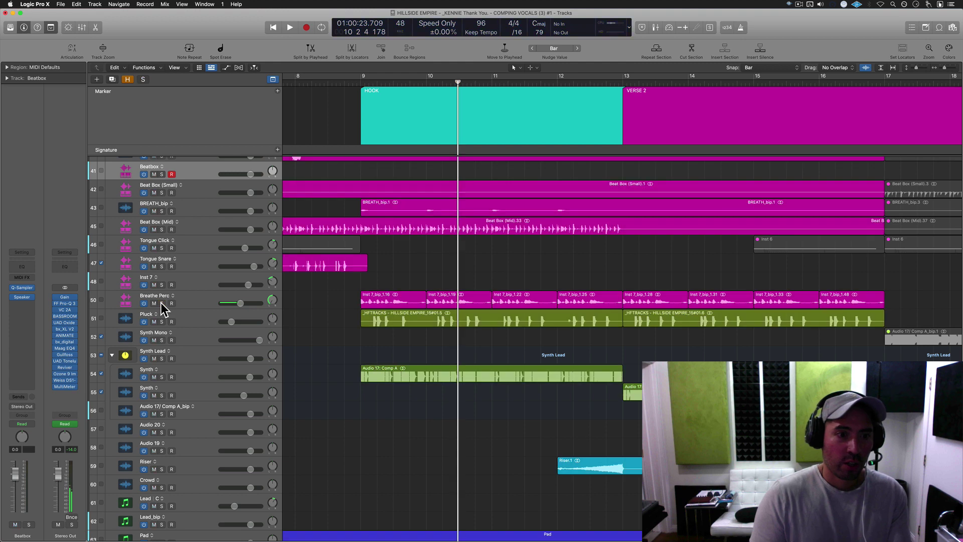
pyautogui.click(168, 320)
# Solo Pluck, check its SerumFX effect, and audition it from bar 9
pyautogui.click(161, 322)
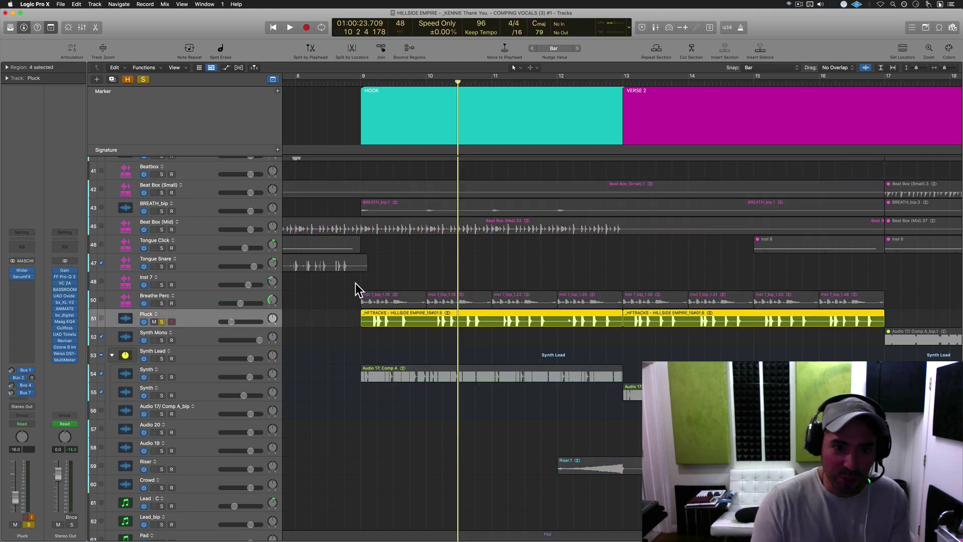
pyautogui.press(',')
pyautogui.press(',')
pyautogui.click(345, 346)
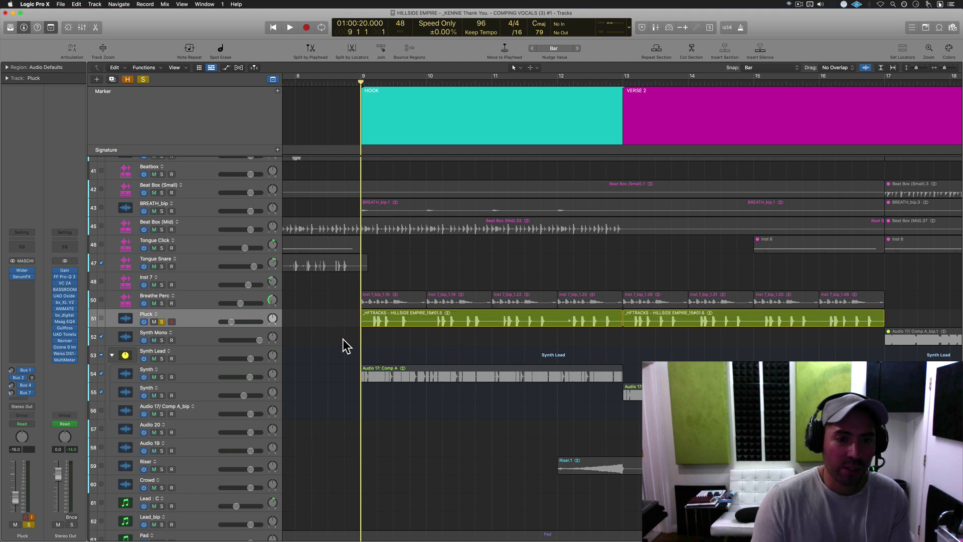
pyautogui.click(21, 277)
pyautogui.moveTo(515, 114); pyautogui.dragTo(516, 90)
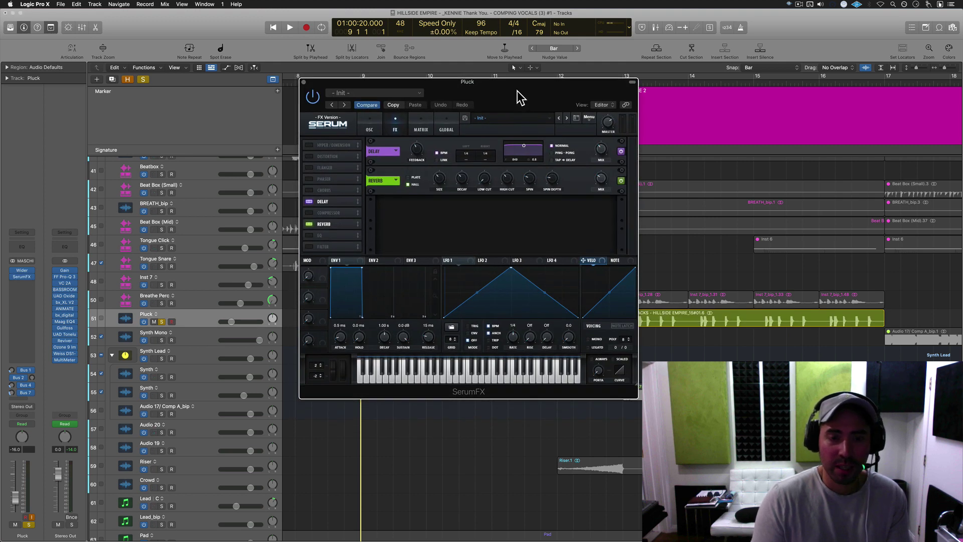
pyautogui.click(304, 82)
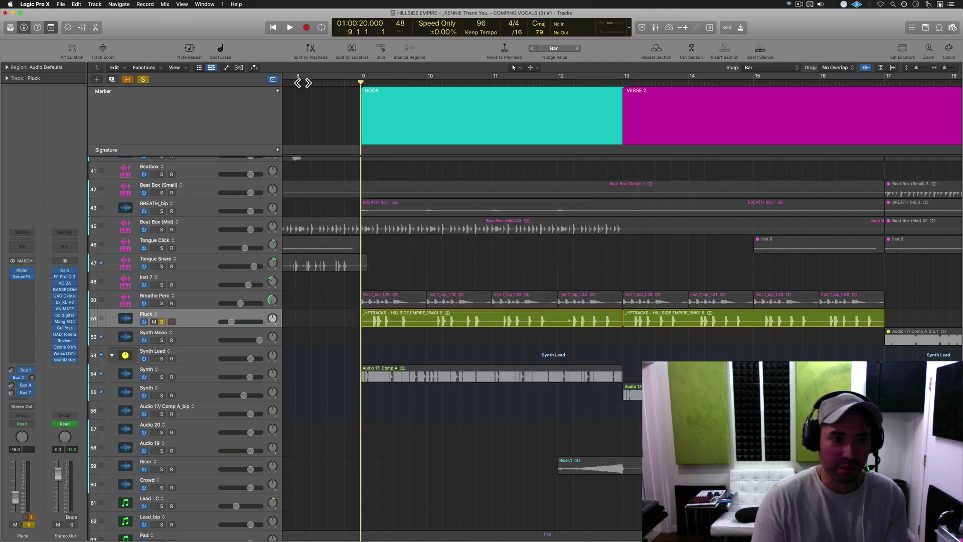
pyautogui.press('space')
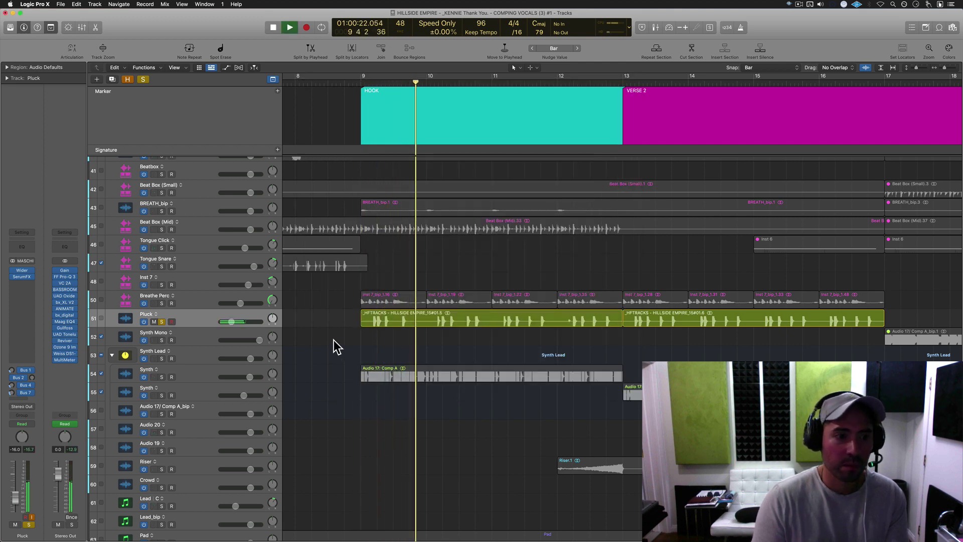
pyautogui.press('space')
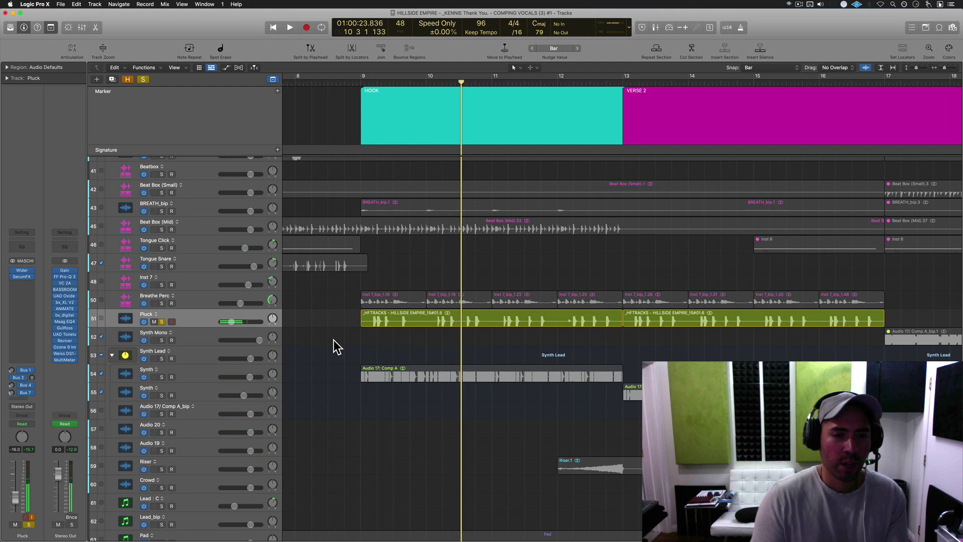
# Unsolo Pluck and play the full mix from bar 8 beat 4
pyautogui.click(161, 321)
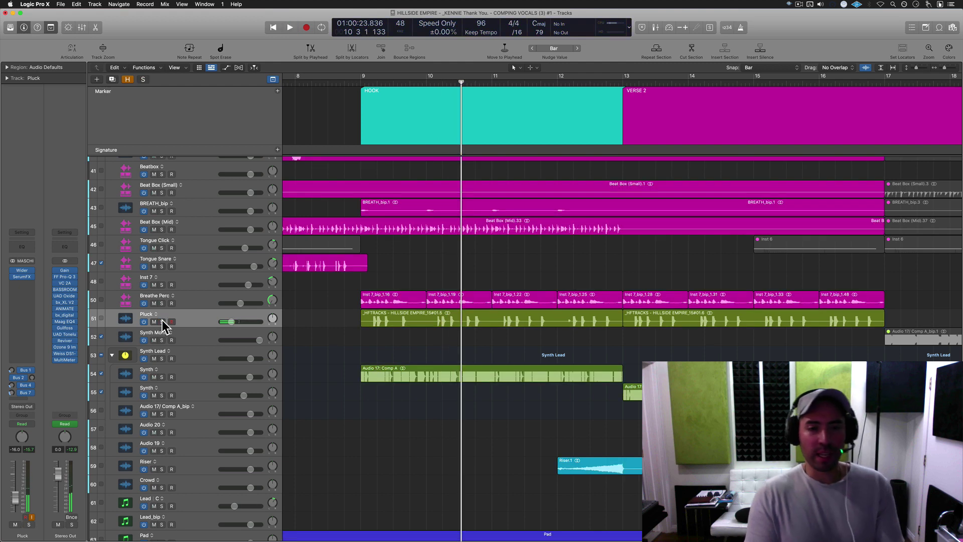
pyautogui.click(343, 84)
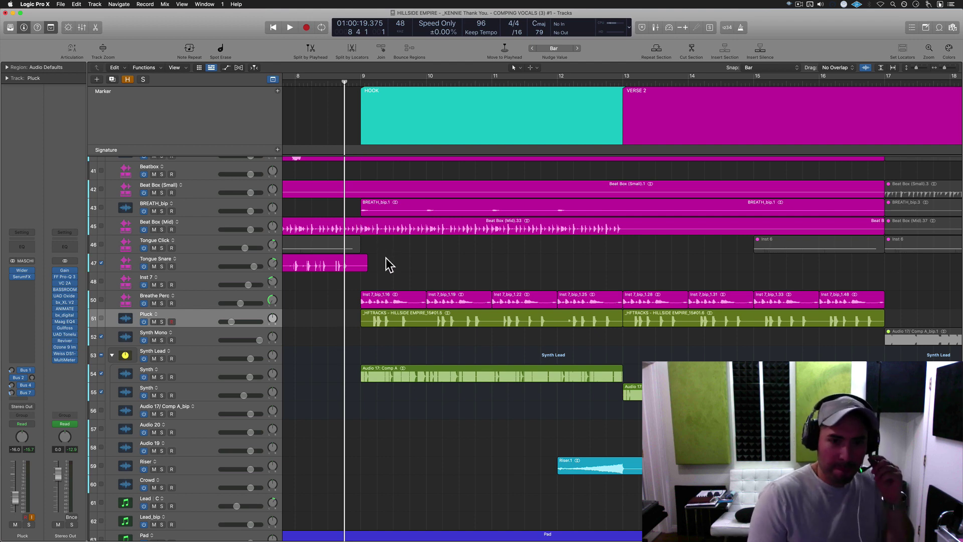
pyautogui.press('space')
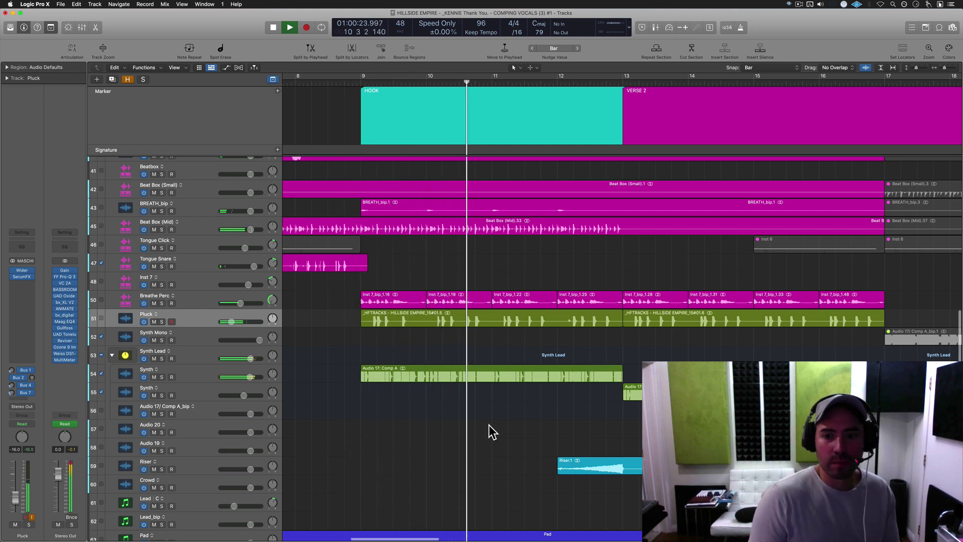
# Zoom out horizontally, stop playback at bar 13, then zoom out vertically to fit all 65 tracks
pyautogui.scroll(-2, 489, 426)
pyautogui.scroll(-2, 489, 425)
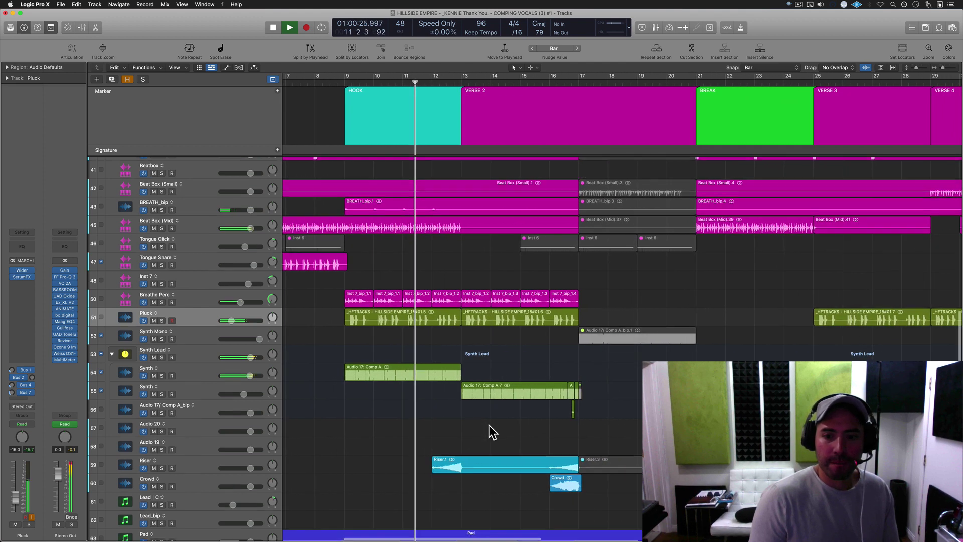
pyautogui.scroll(-3, 489, 426)
pyautogui.scroll(-3, 501, 464)
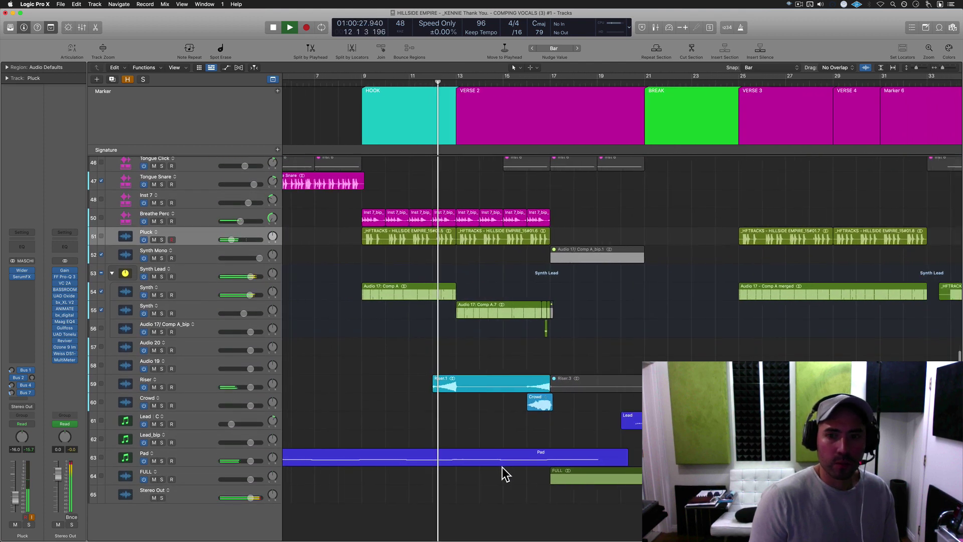
pyautogui.hscroll(2, 501, 468)
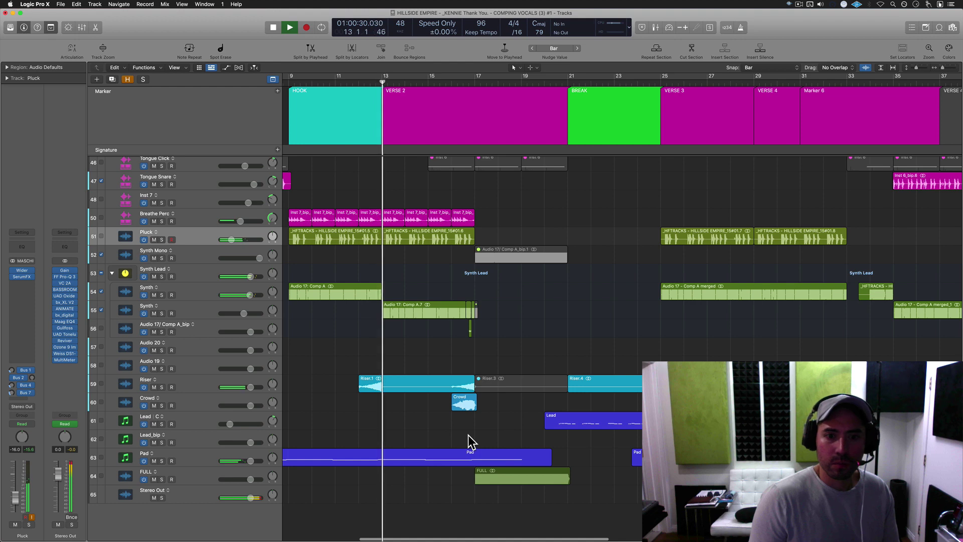
pyautogui.press('space')
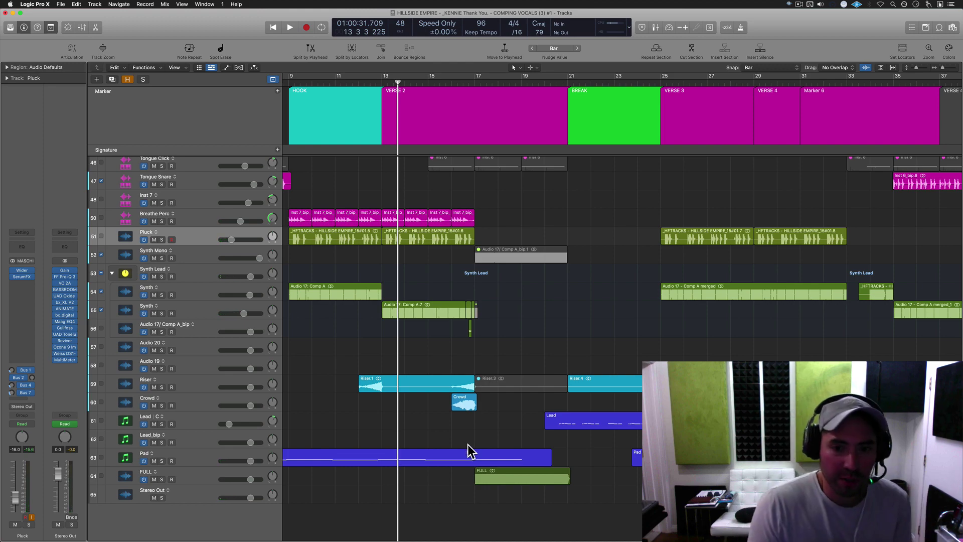
pyautogui.scroll(-5, 467, 447)
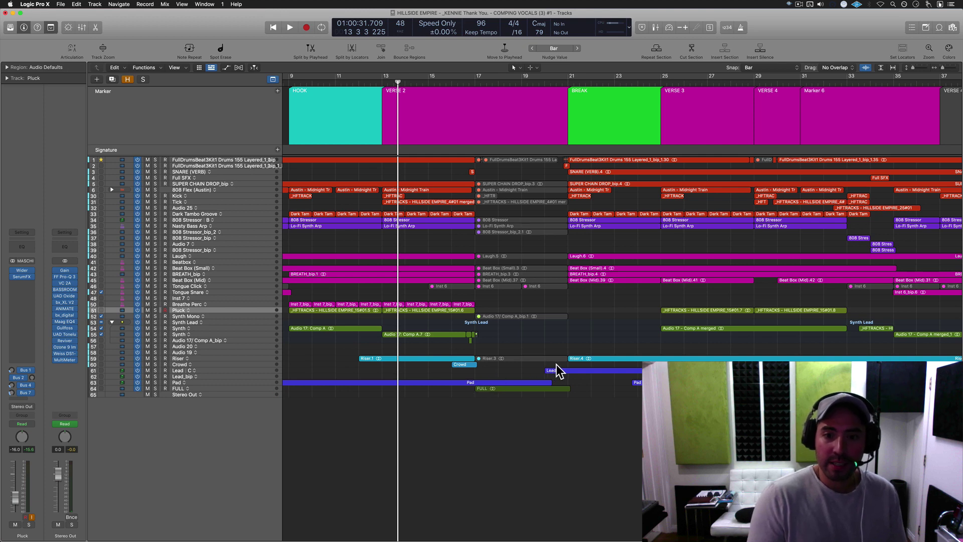
# Marquee-select the regions around bars 17–21, then select the FULL track header
pyautogui.moveTo(557, 364); pyautogui.dragTo(477, 143)
pyautogui.scroll(10, 550, 280)
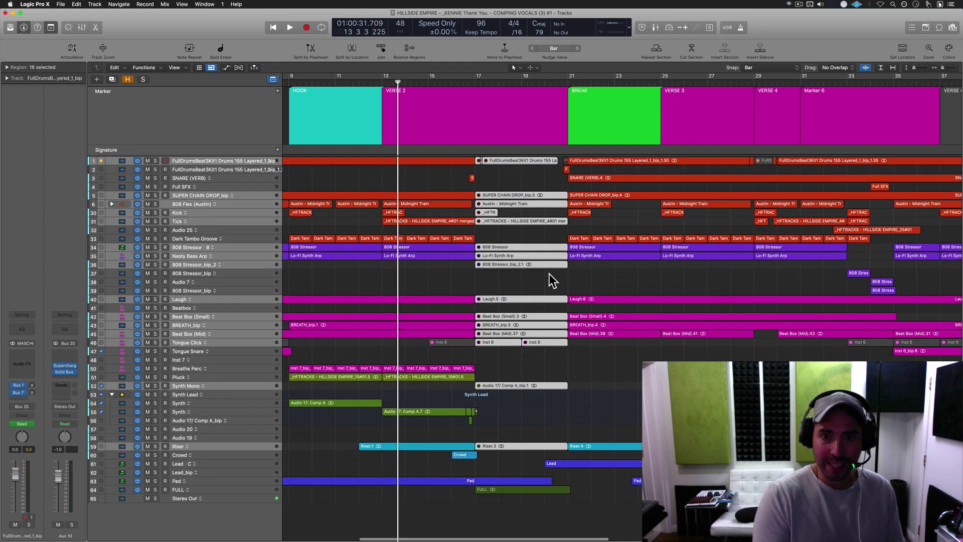
pyautogui.scroll(-1, 530, 193)
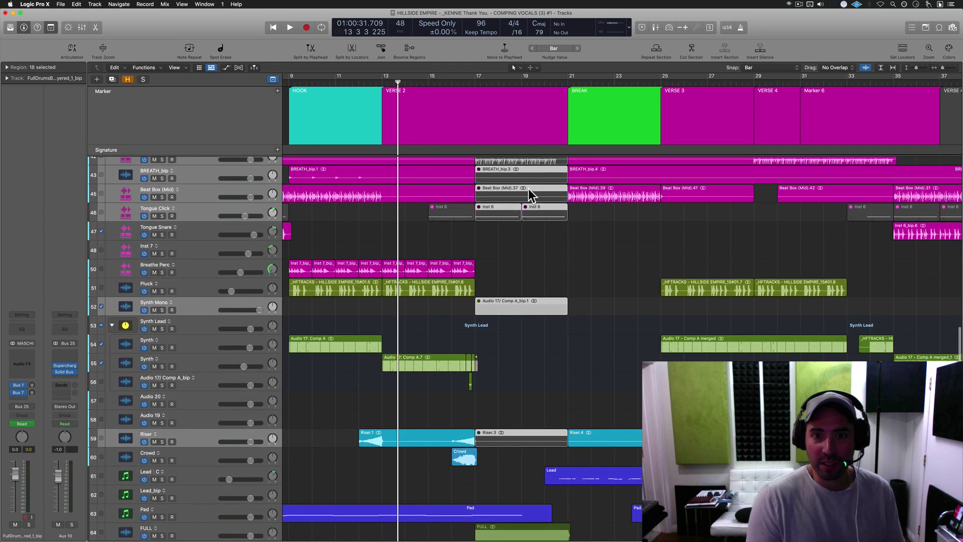
pyautogui.scroll(5, 531, 217)
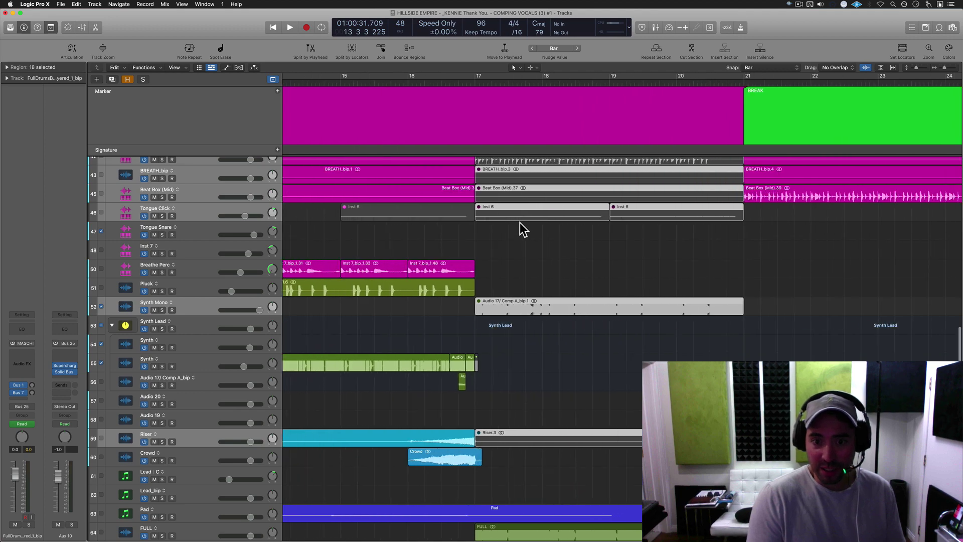
pyautogui.scroll(-10, 522, 229)
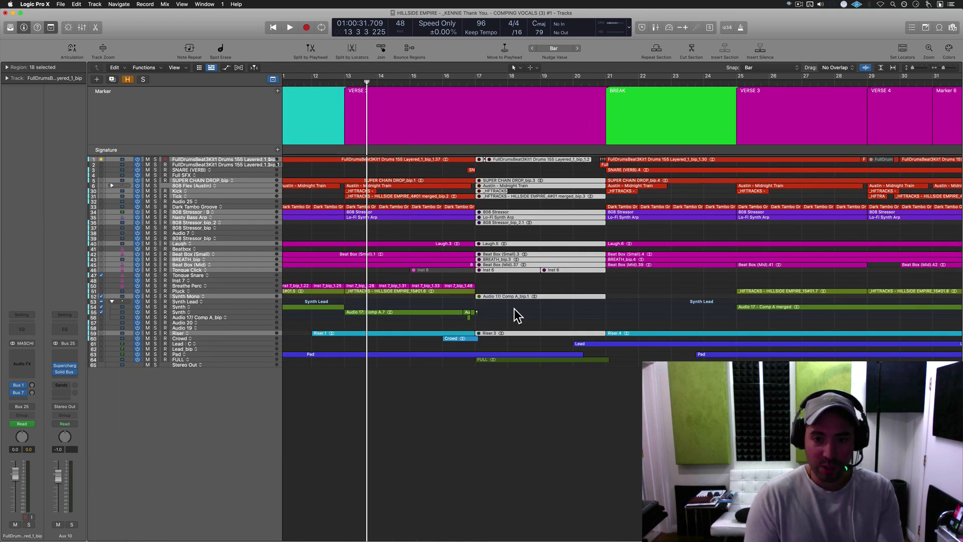
pyautogui.moveTo(516, 344); pyautogui.dragTo(573, 143)
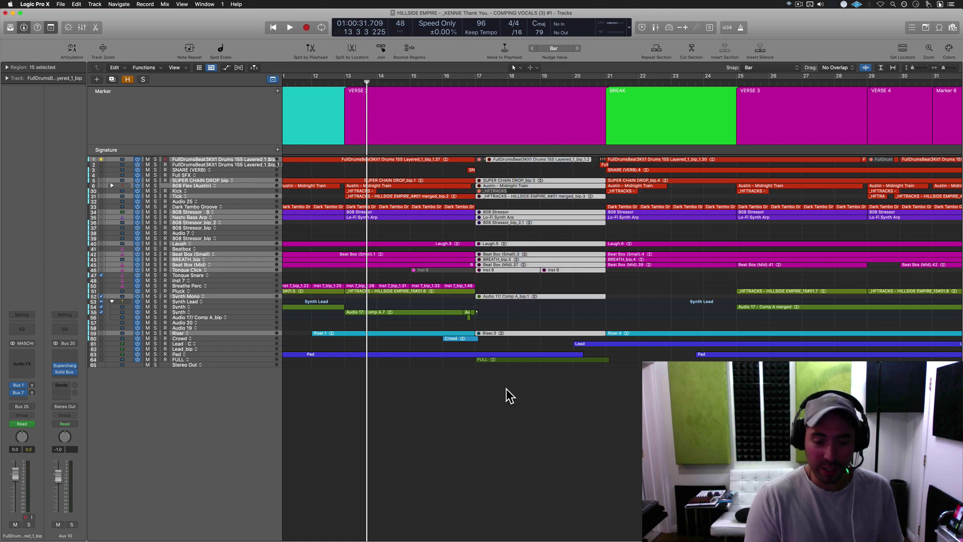
pyautogui.scroll(8, 509, 396)
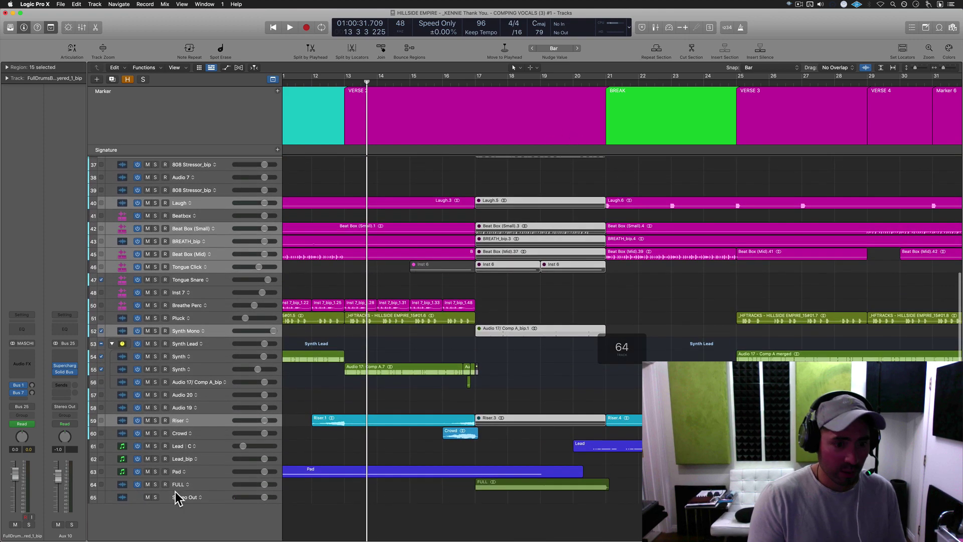
pyautogui.click(197, 484)
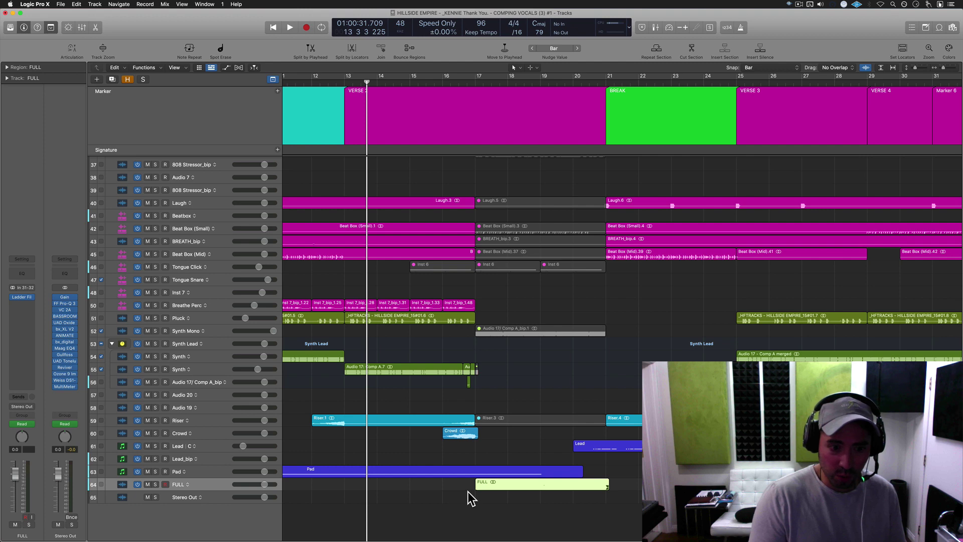
# Open the FULL track's Ladder Filter, enlarge the lower tracks, and play from bar 16
pyautogui.click(22, 297)
pyautogui.moveTo(351, 115); pyautogui.dragTo(313, 152)
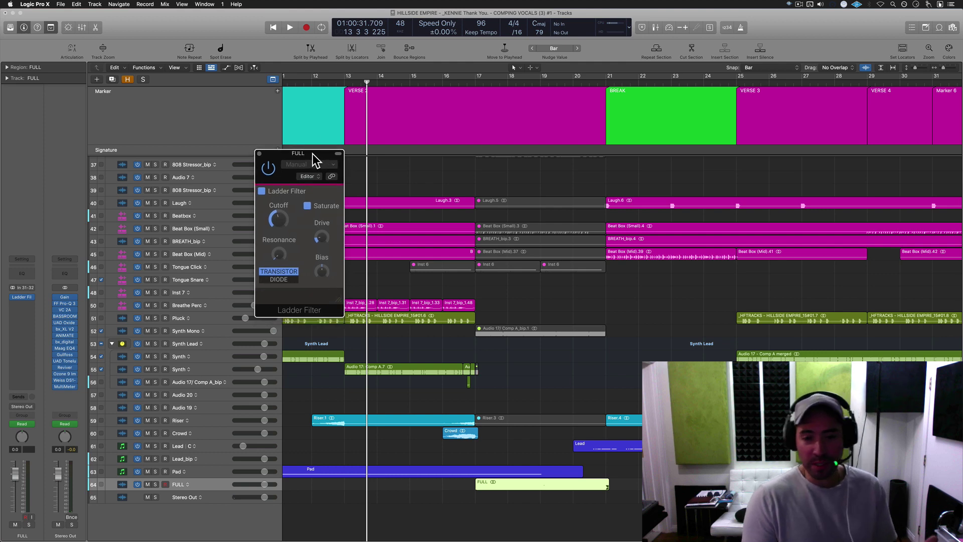
pyautogui.press('super+Down')
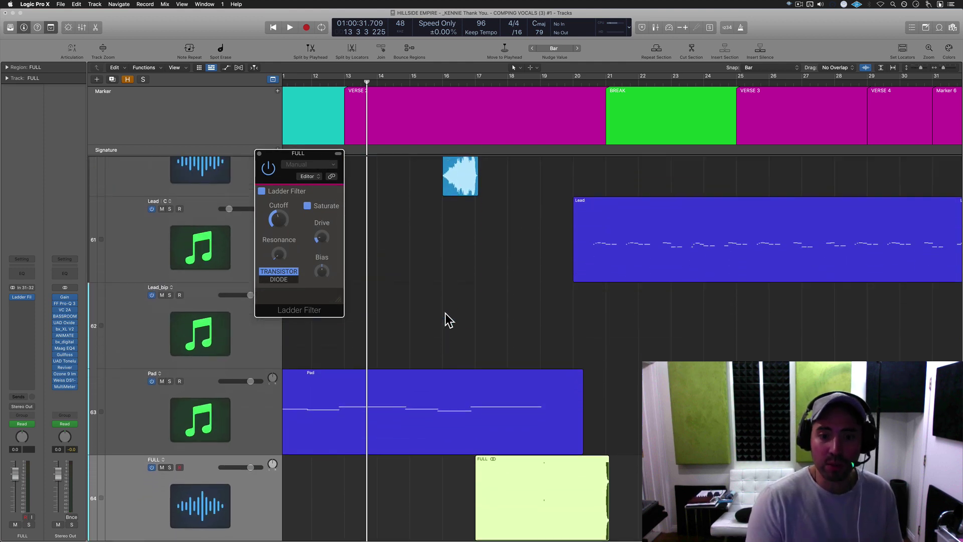
pyautogui.click(450, 80)
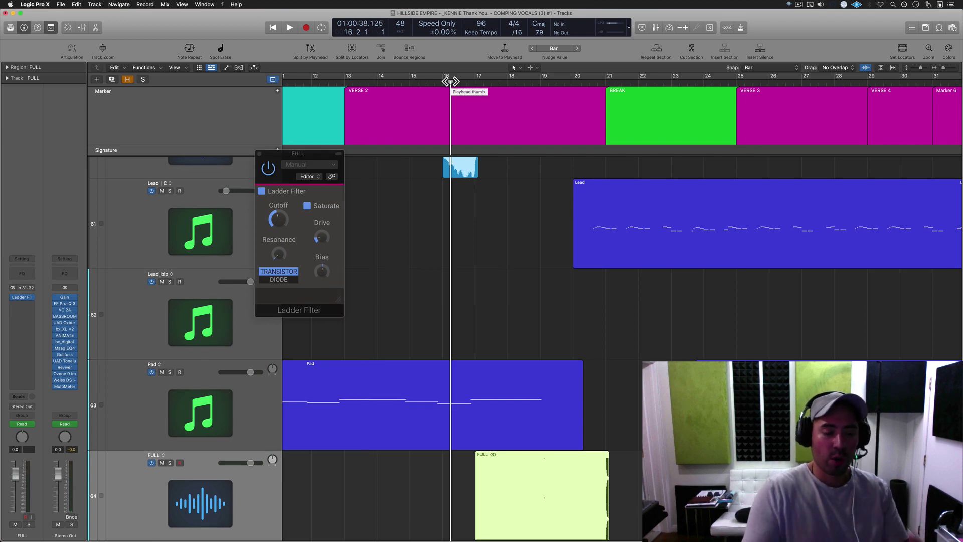
pyautogui.click(480, 298)
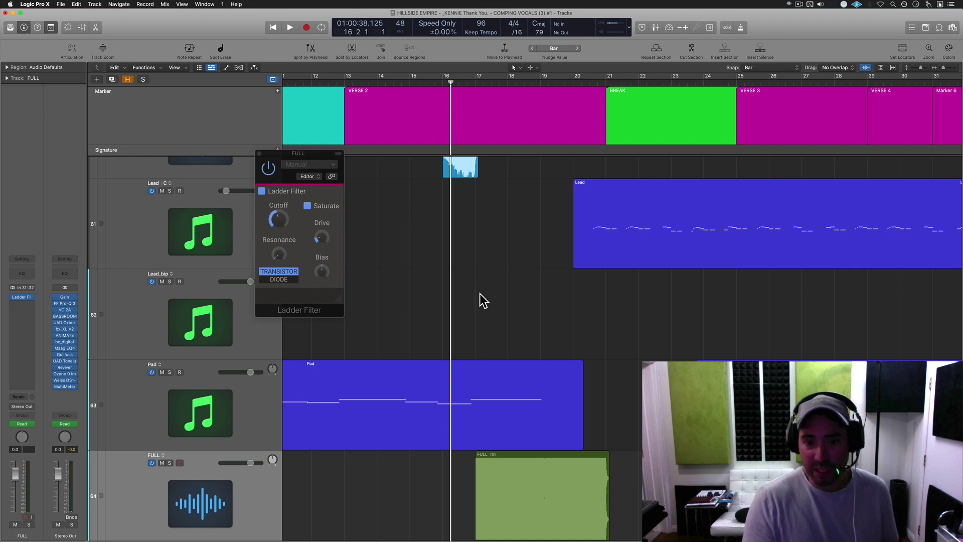
pyautogui.press('space')
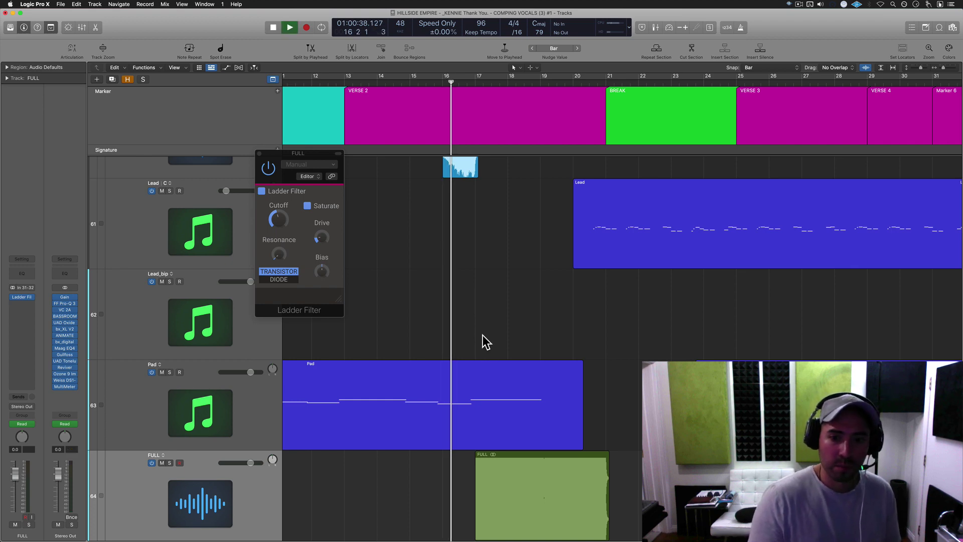
# Show automation and inspect the FULL region's cutoff curve rising to 2.79 kHz into bar 21
pyautogui.scroll(-3, 486, 439)
pyautogui.scroll(1, 473, 419)
pyautogui.scroll(2, 473, 419)
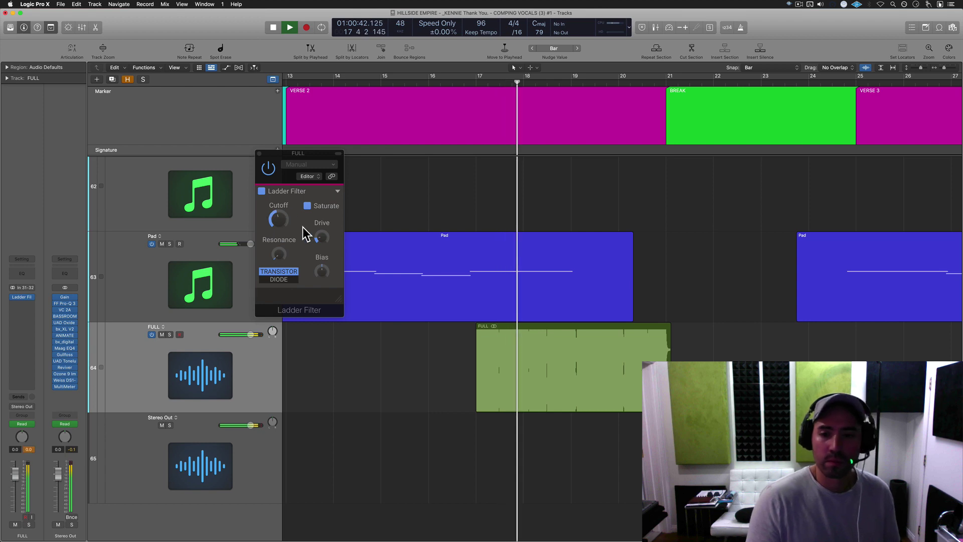
pyautogui.press('a')
pyautogui.click(219, 379)
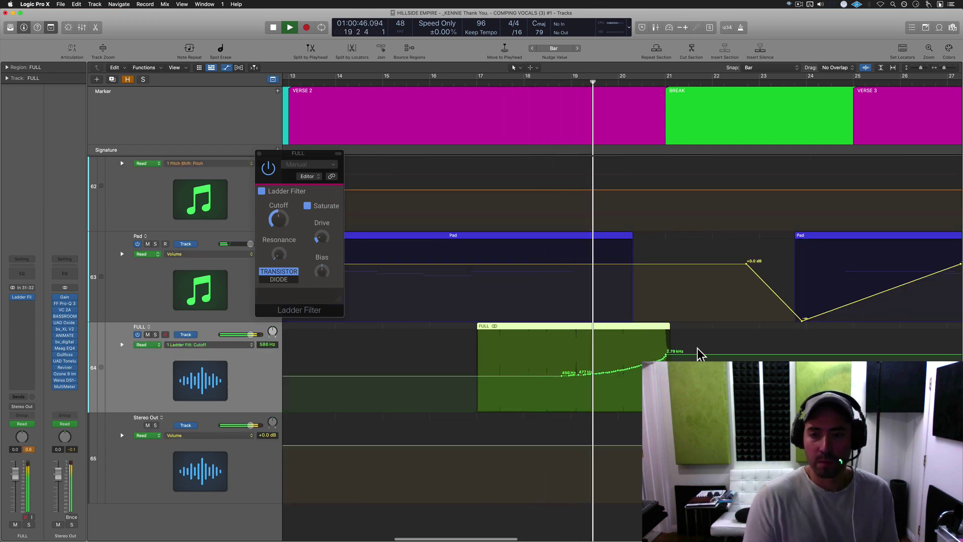
pyautogui.scroll(-3, 699, 350)
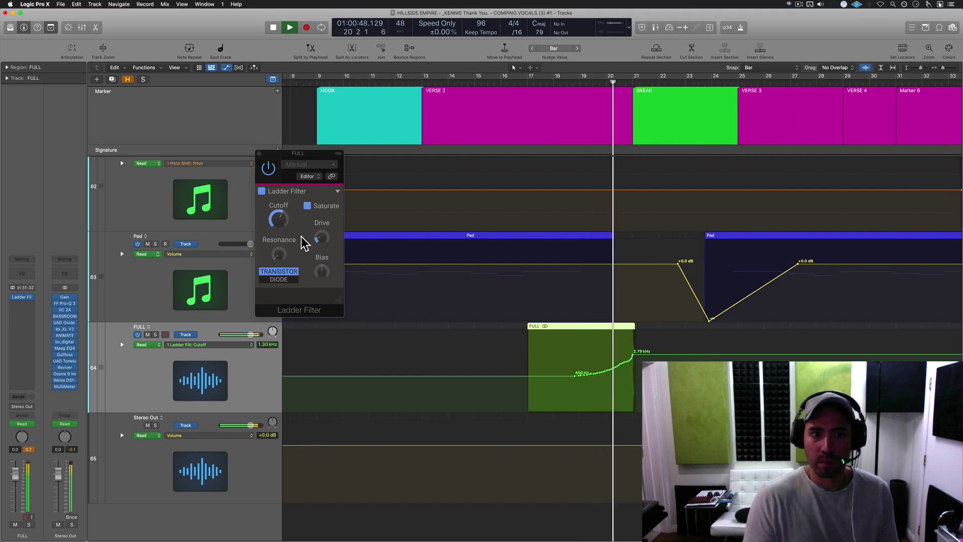
pyautogui.press('a')
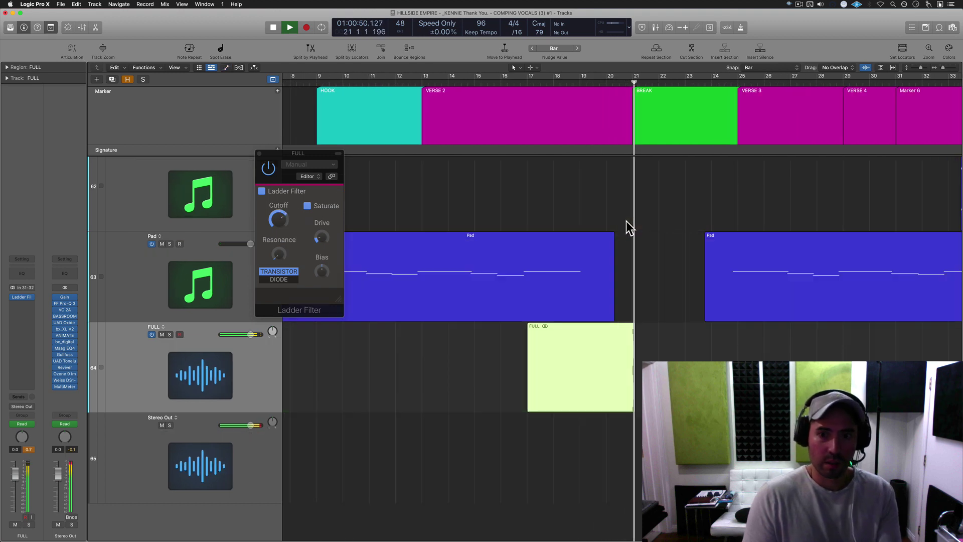
# Stop playback, close the Ladder Filter window, and zoom out over tracks 54–65
pyautogui.click(642, 243)
pyautogui.press('space')
pyautogui.scroll(5, 645, 243)
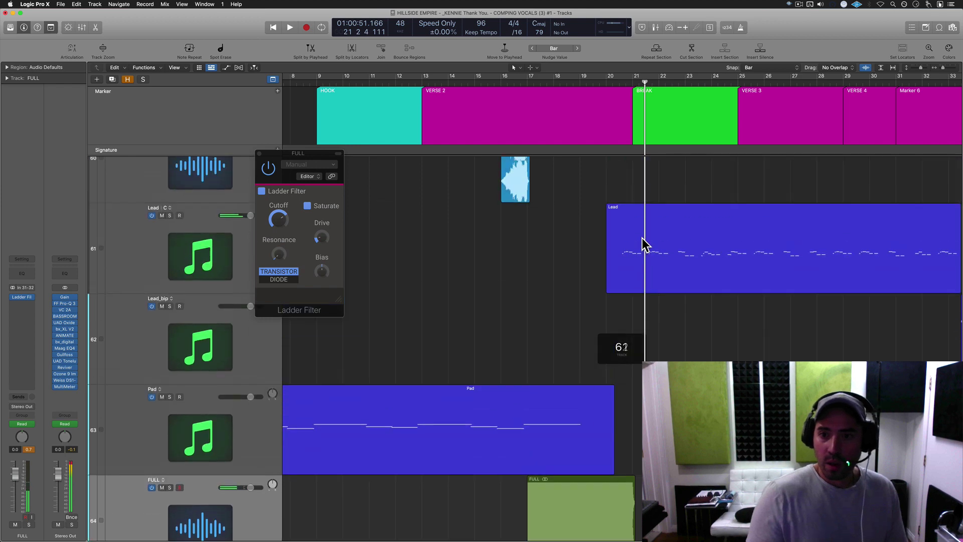
pyautogui.click(259, 153)
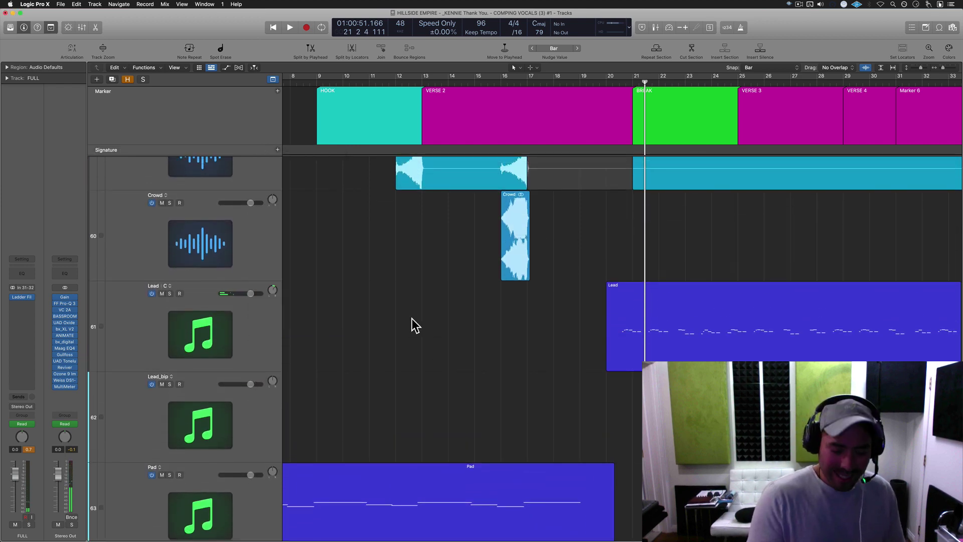
pyautogui.press('z')
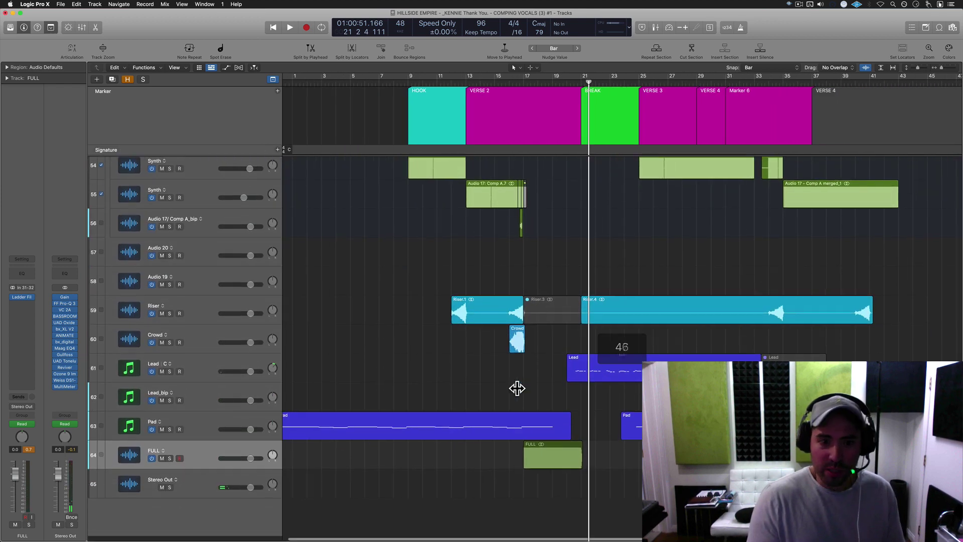
pyautogui.click(216, 365)
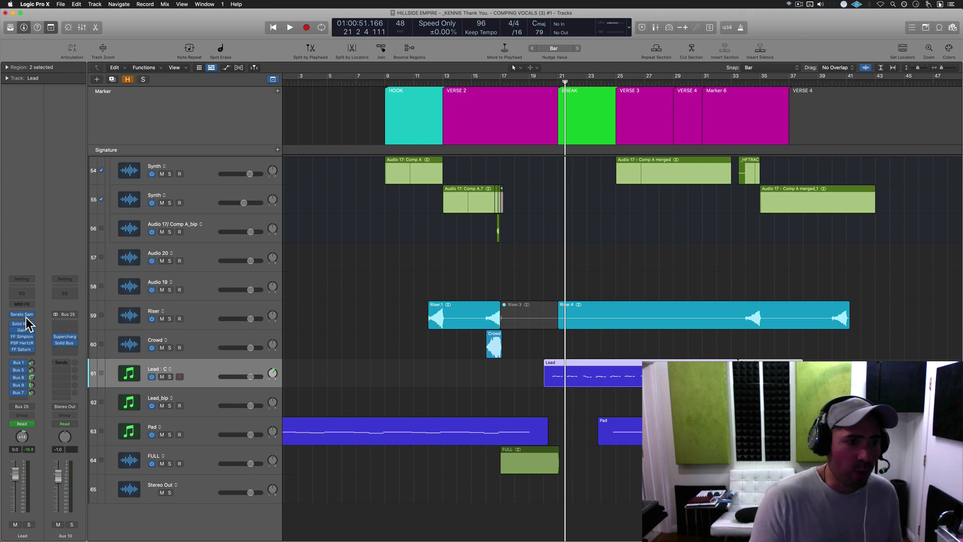
pyautogui.press('v')
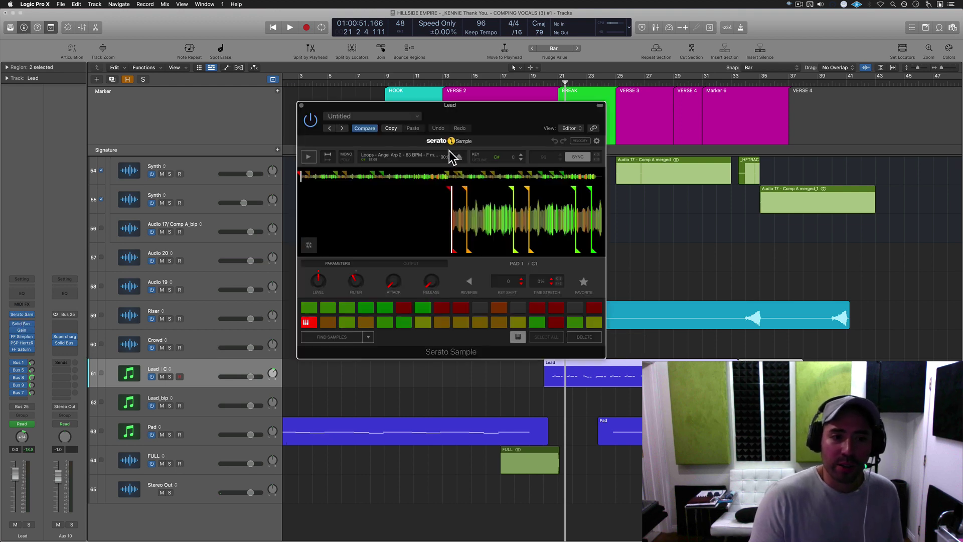
pyautogui.moveTo(492, 126); pyautogui.dragTo(406, 96)
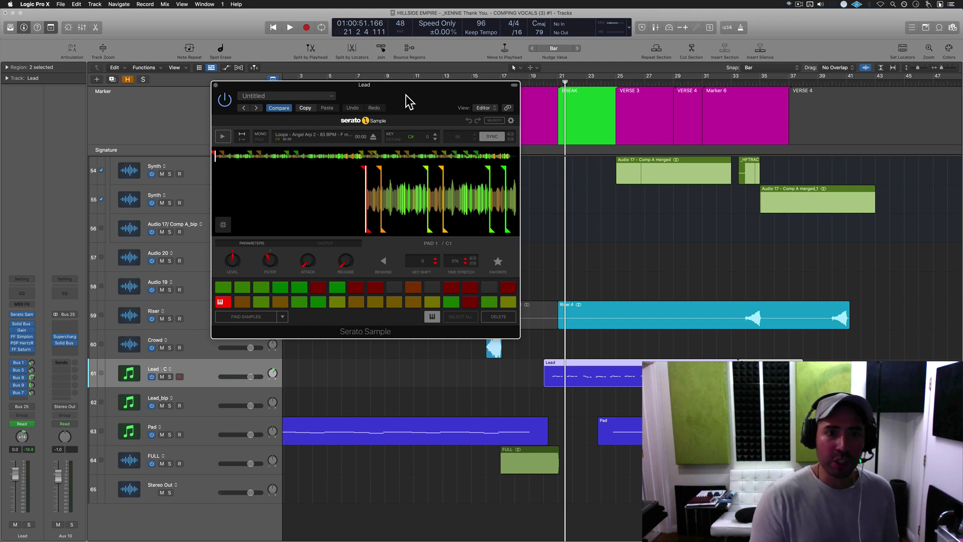
pyautogui.moveTo(406, 95); pyautogui.dragTo(414, 76)
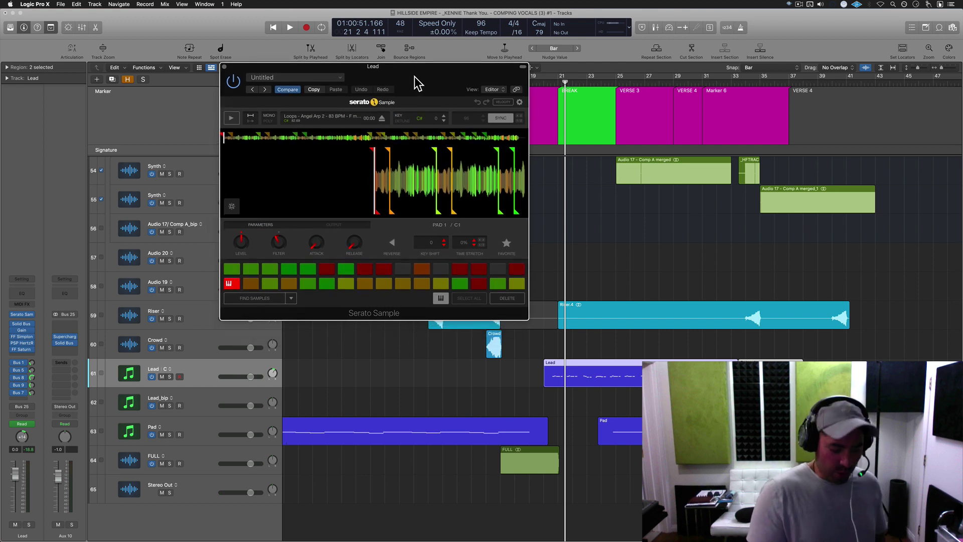
pyautogui.moveTo(412, 99); pyautogui.dragTo(419, 67)
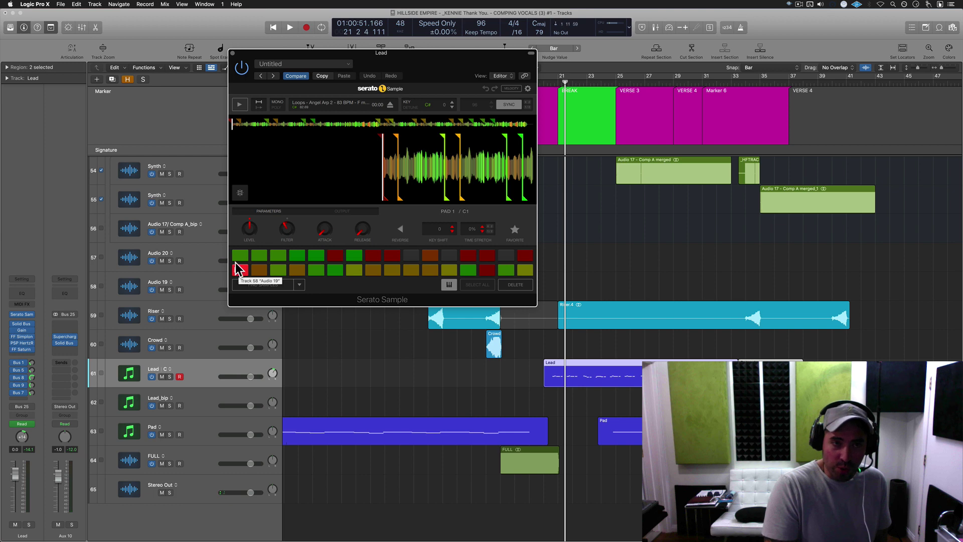
pyautogui.click(232, 53)
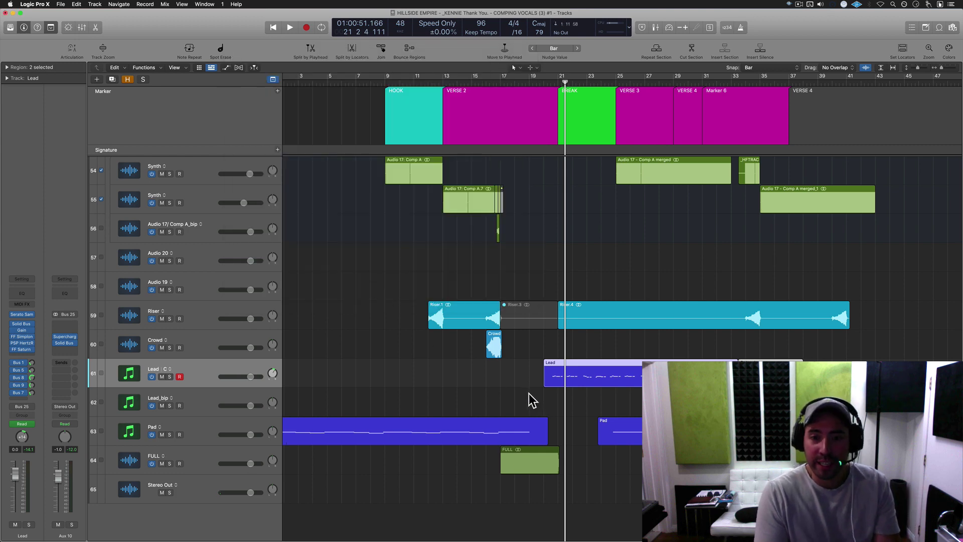
# Solo the Lead track and play its Serato Sample loop from bar 20 with the plugin open
pyautogui.press('super+Right')
pyautogui.press('super+Right')
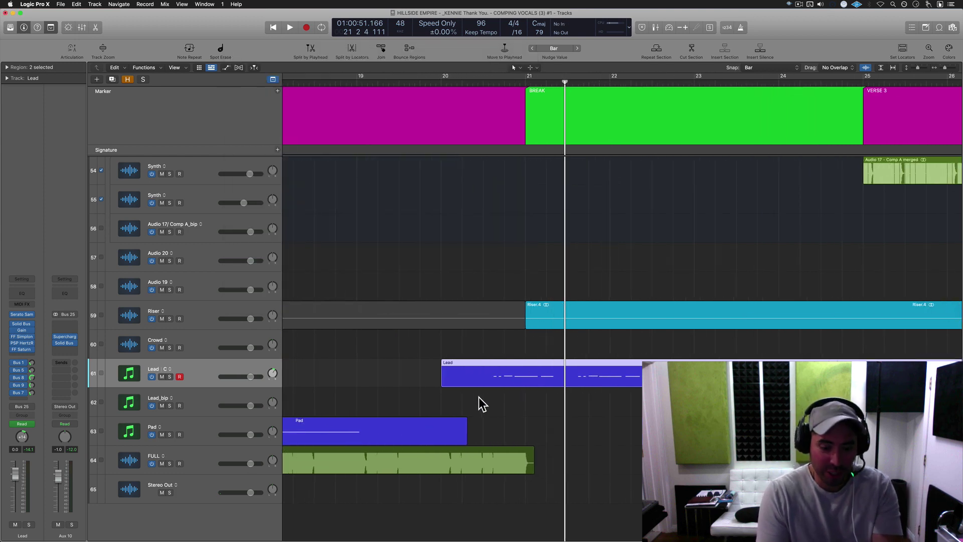
pyautogui.click(481, 404)
pyautogui.click(170, 377)
pyautogui.press('space')
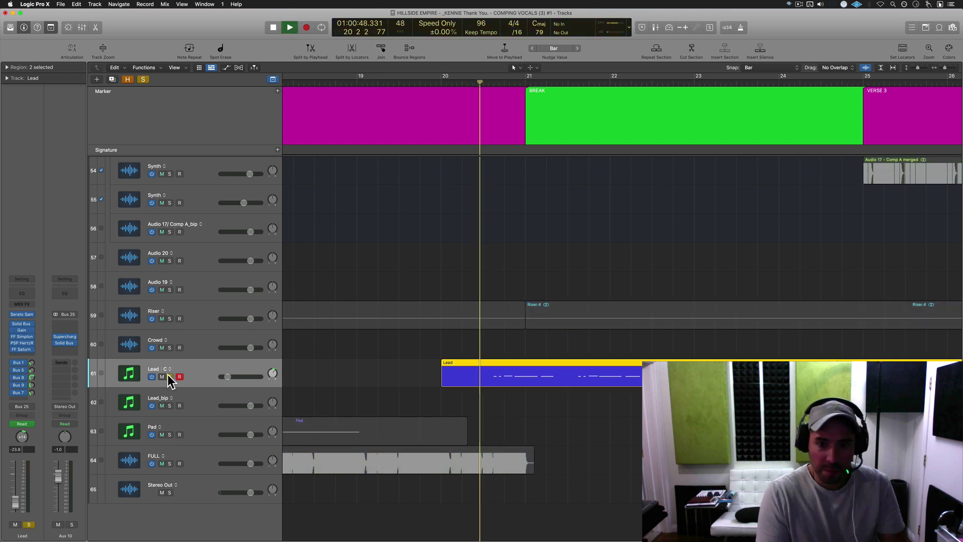
pyautogui.click(22, 315)
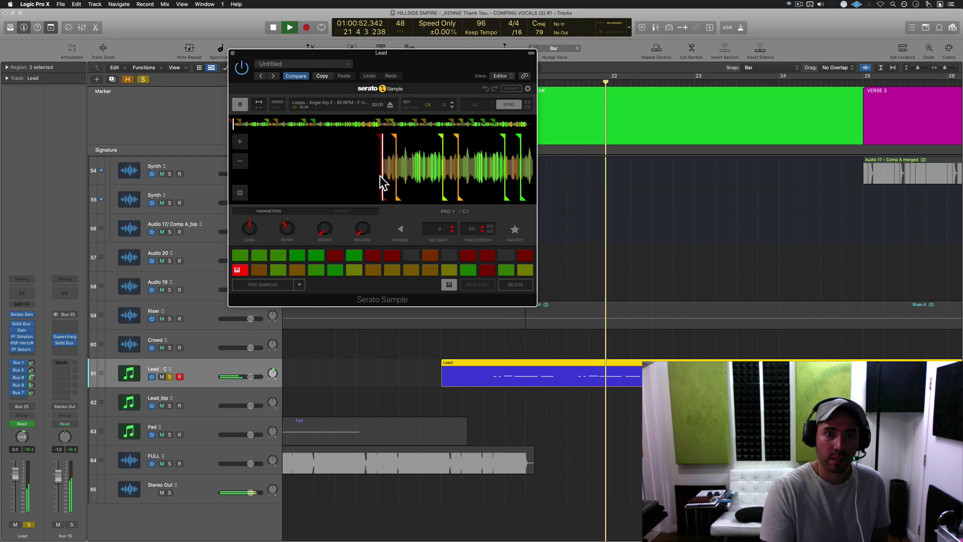
pyautogui.press('space')
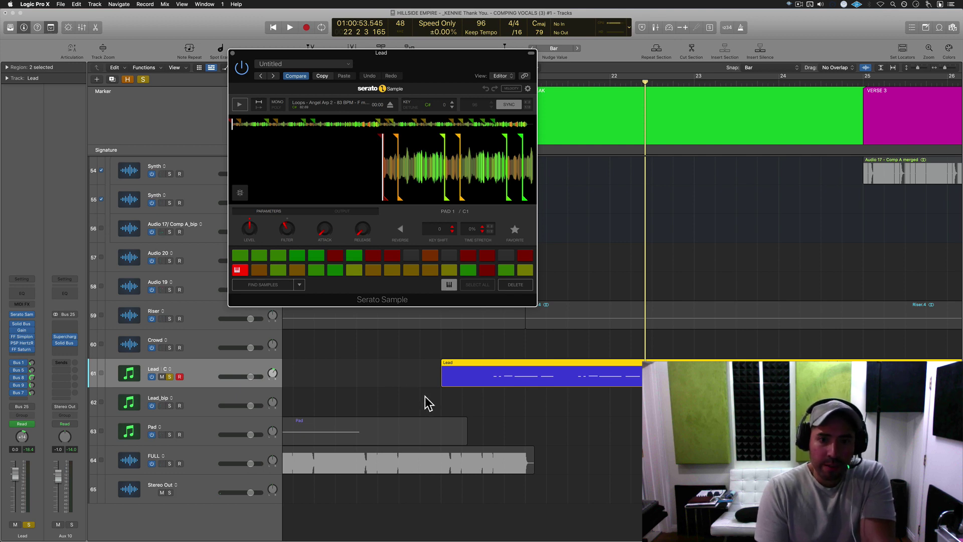
# Review the Lead region's notes in the Piano Roll, then unsolo Lead and resume playback
pyautogui.doubleClick(497, 379)
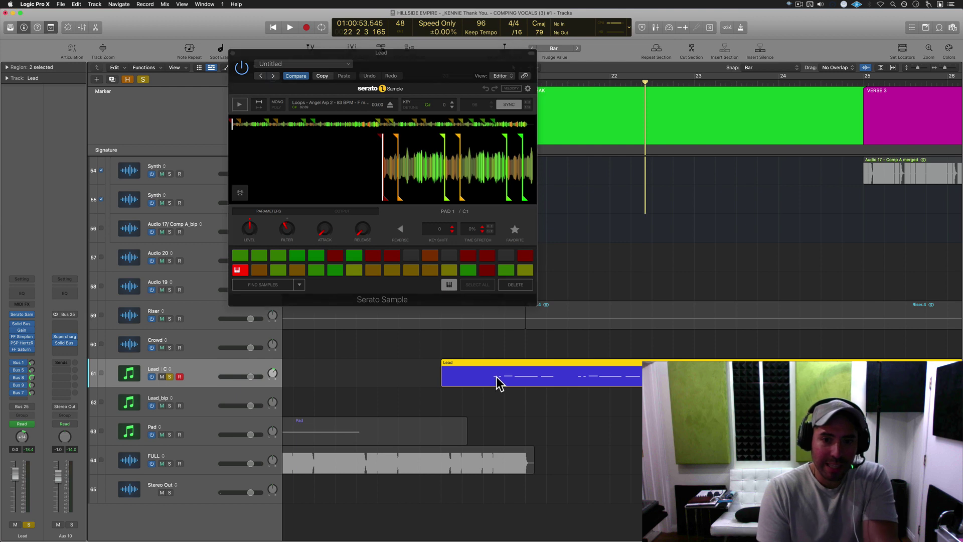
pyautogui.click(564, 249)
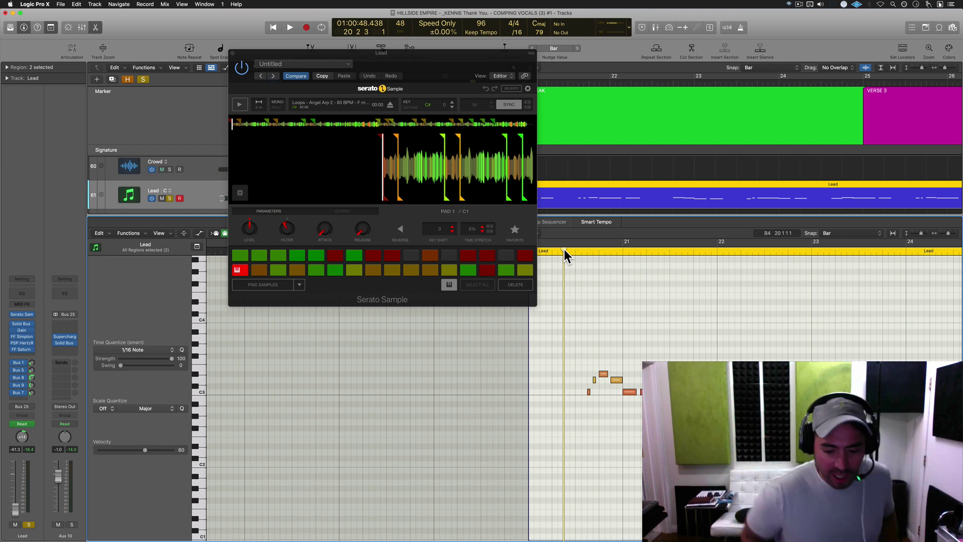
pyautogui.press('e')
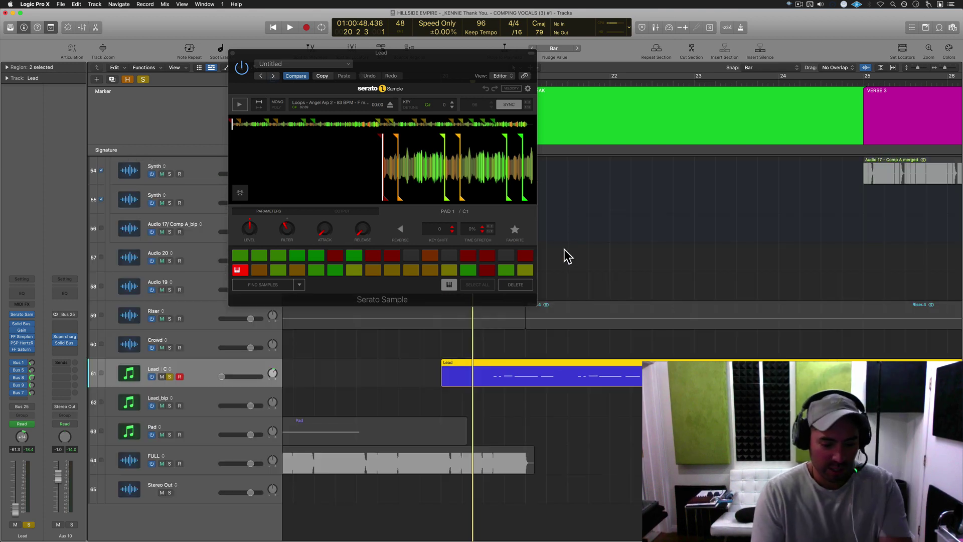
pyautogui.hotkey('ctrl', 's')
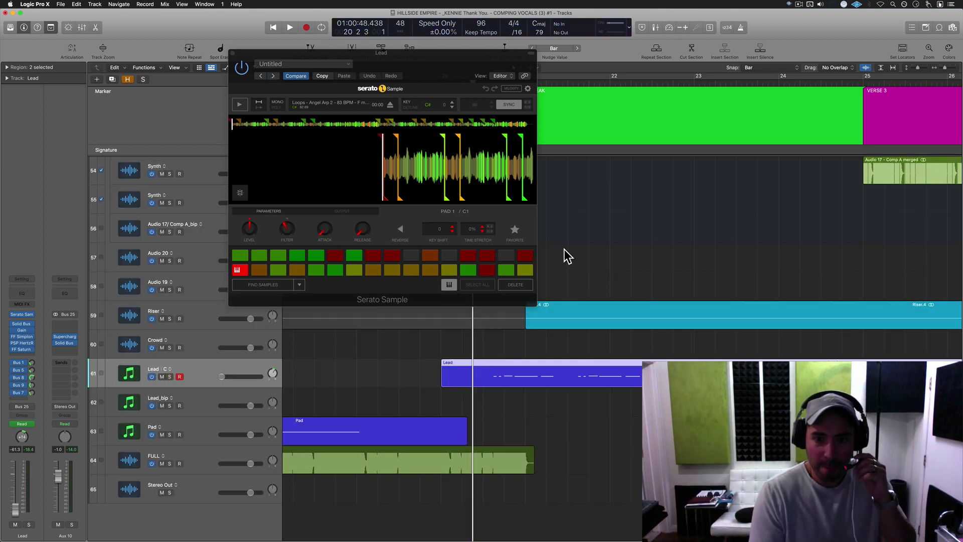
pyautogui.press('space')
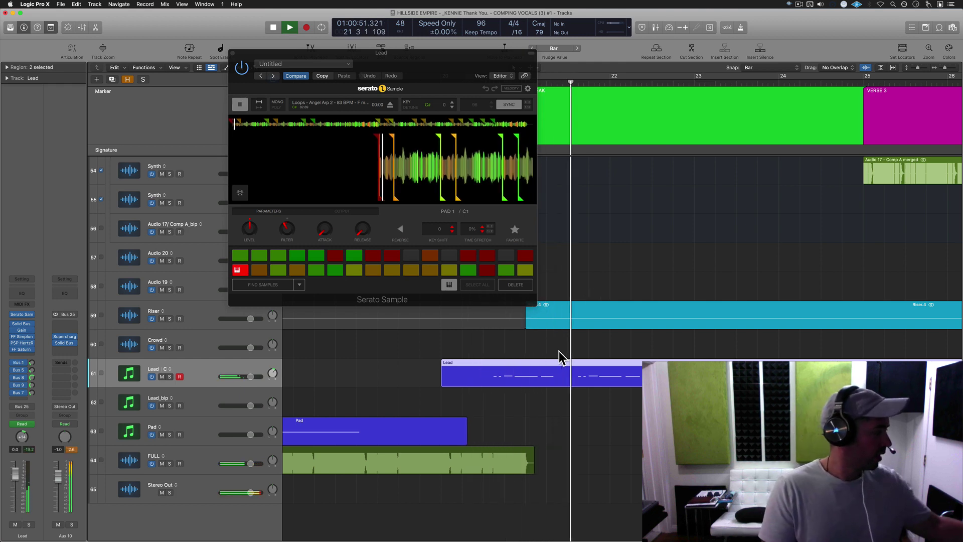
# Close Serato Sample, deselect regions, and zoom out, then shrink tracks to show 39–61
pyautogui.click(232, 53)
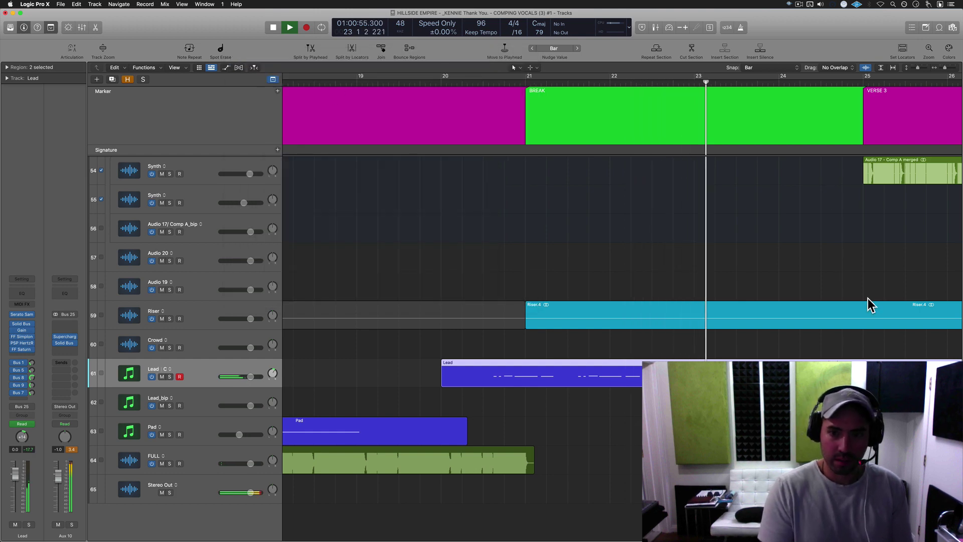
pyautogui.click(845, 243)
pyautogui.press('z')
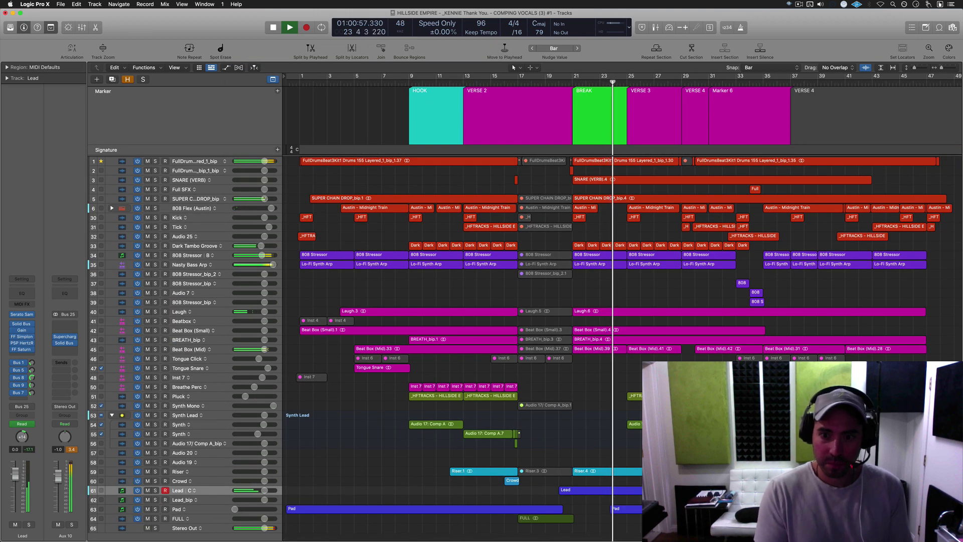
pyautogui.press('z')
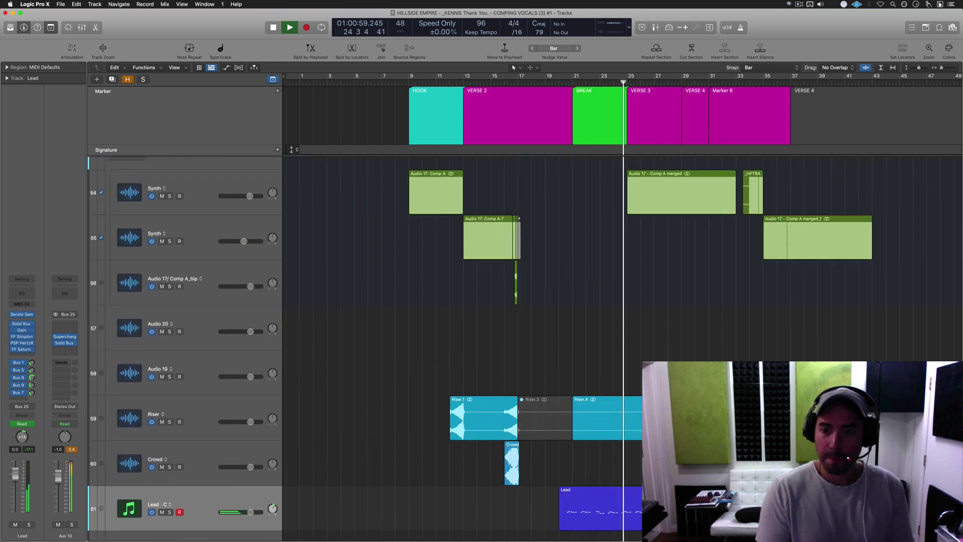
pyautogui.press('super+Up')
pyautogui.press('super+Up')
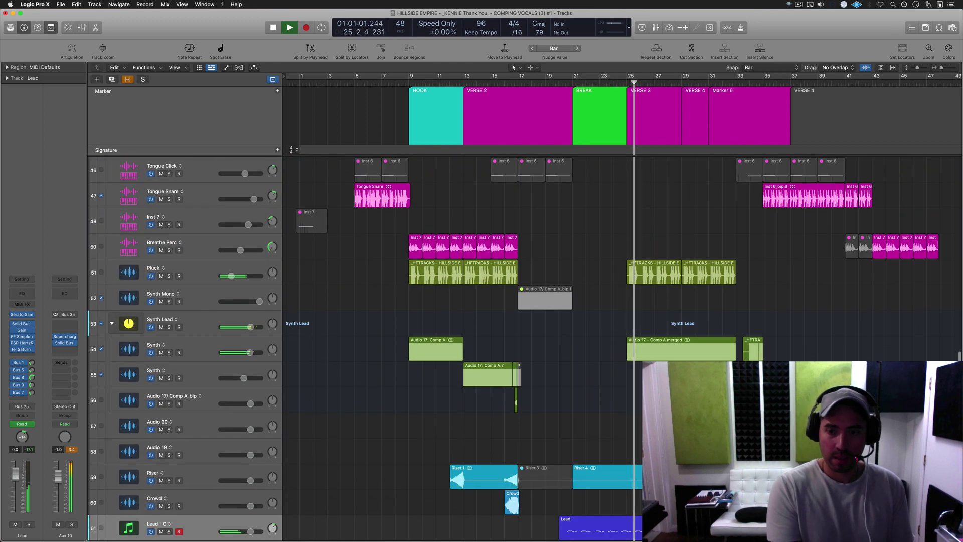